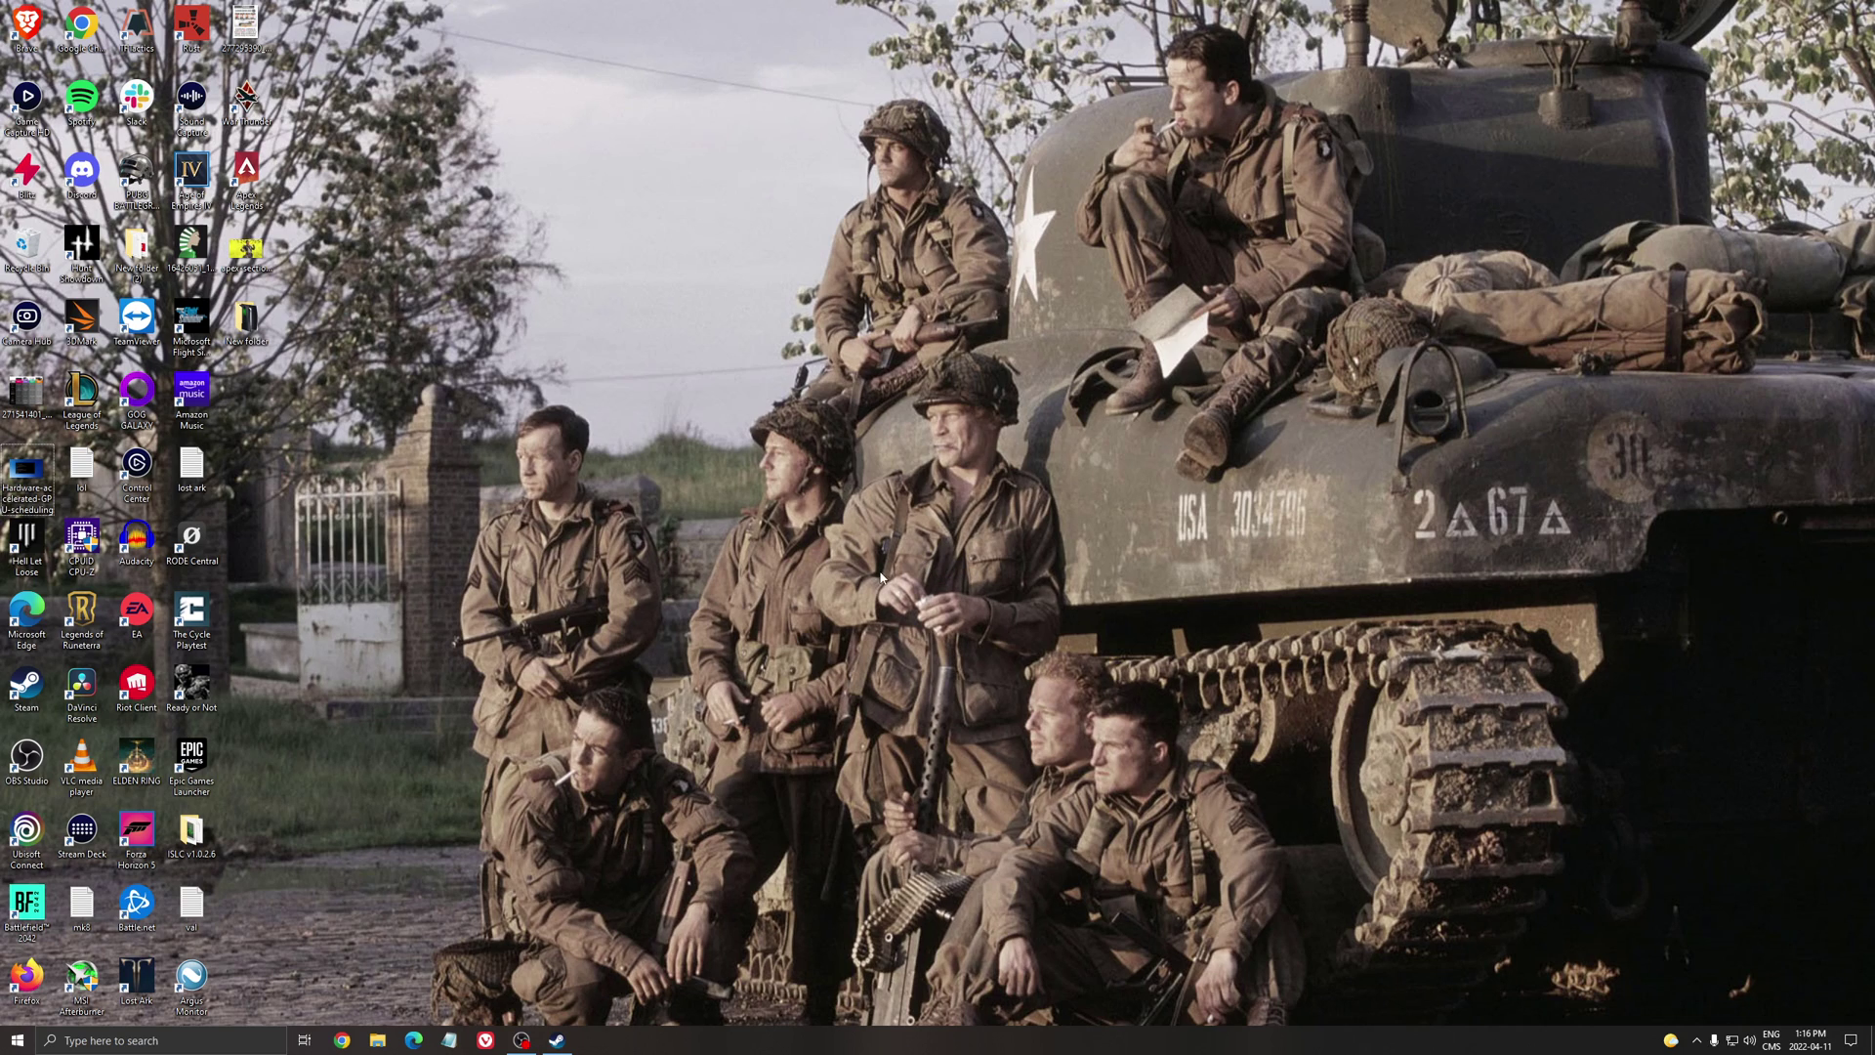
- Open the Windows Game Mode settings, review the Game Mode, Xbox Game Bar and Captures pages, and close Settings
left_click(162, 1041)
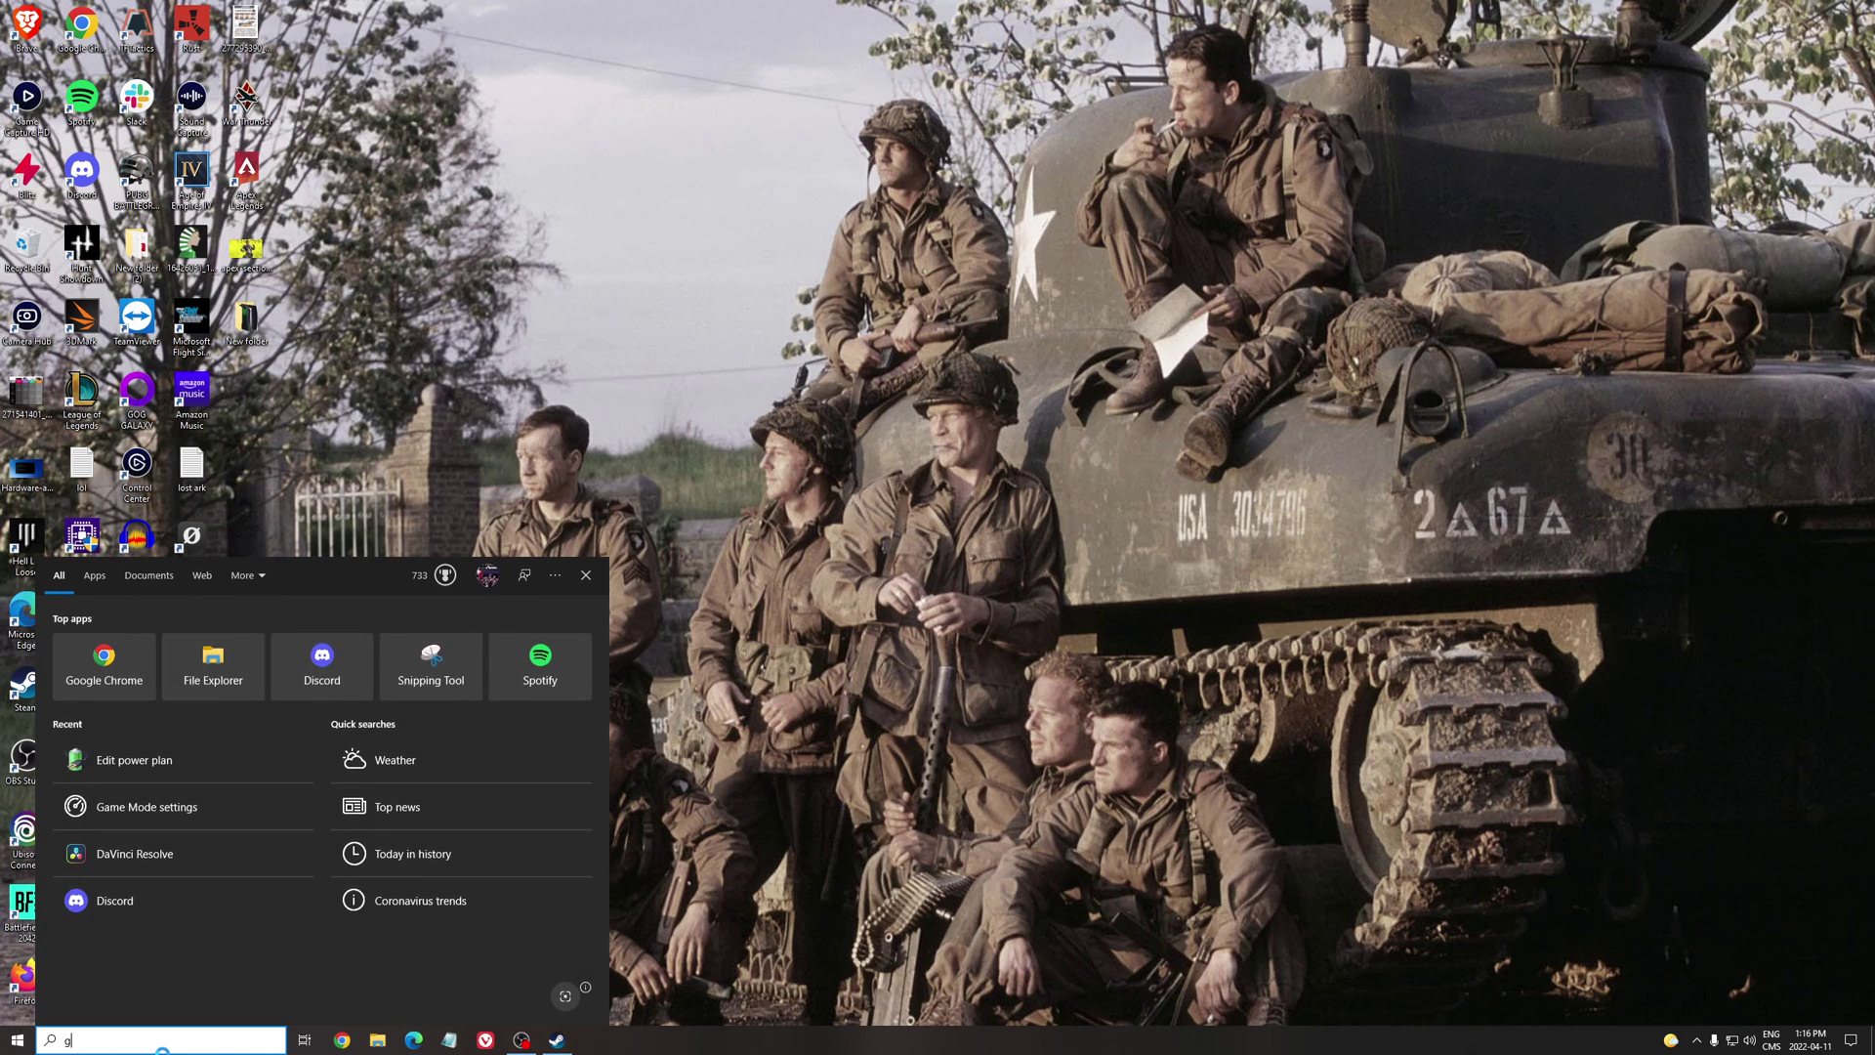
type("game mode")
key("Return")
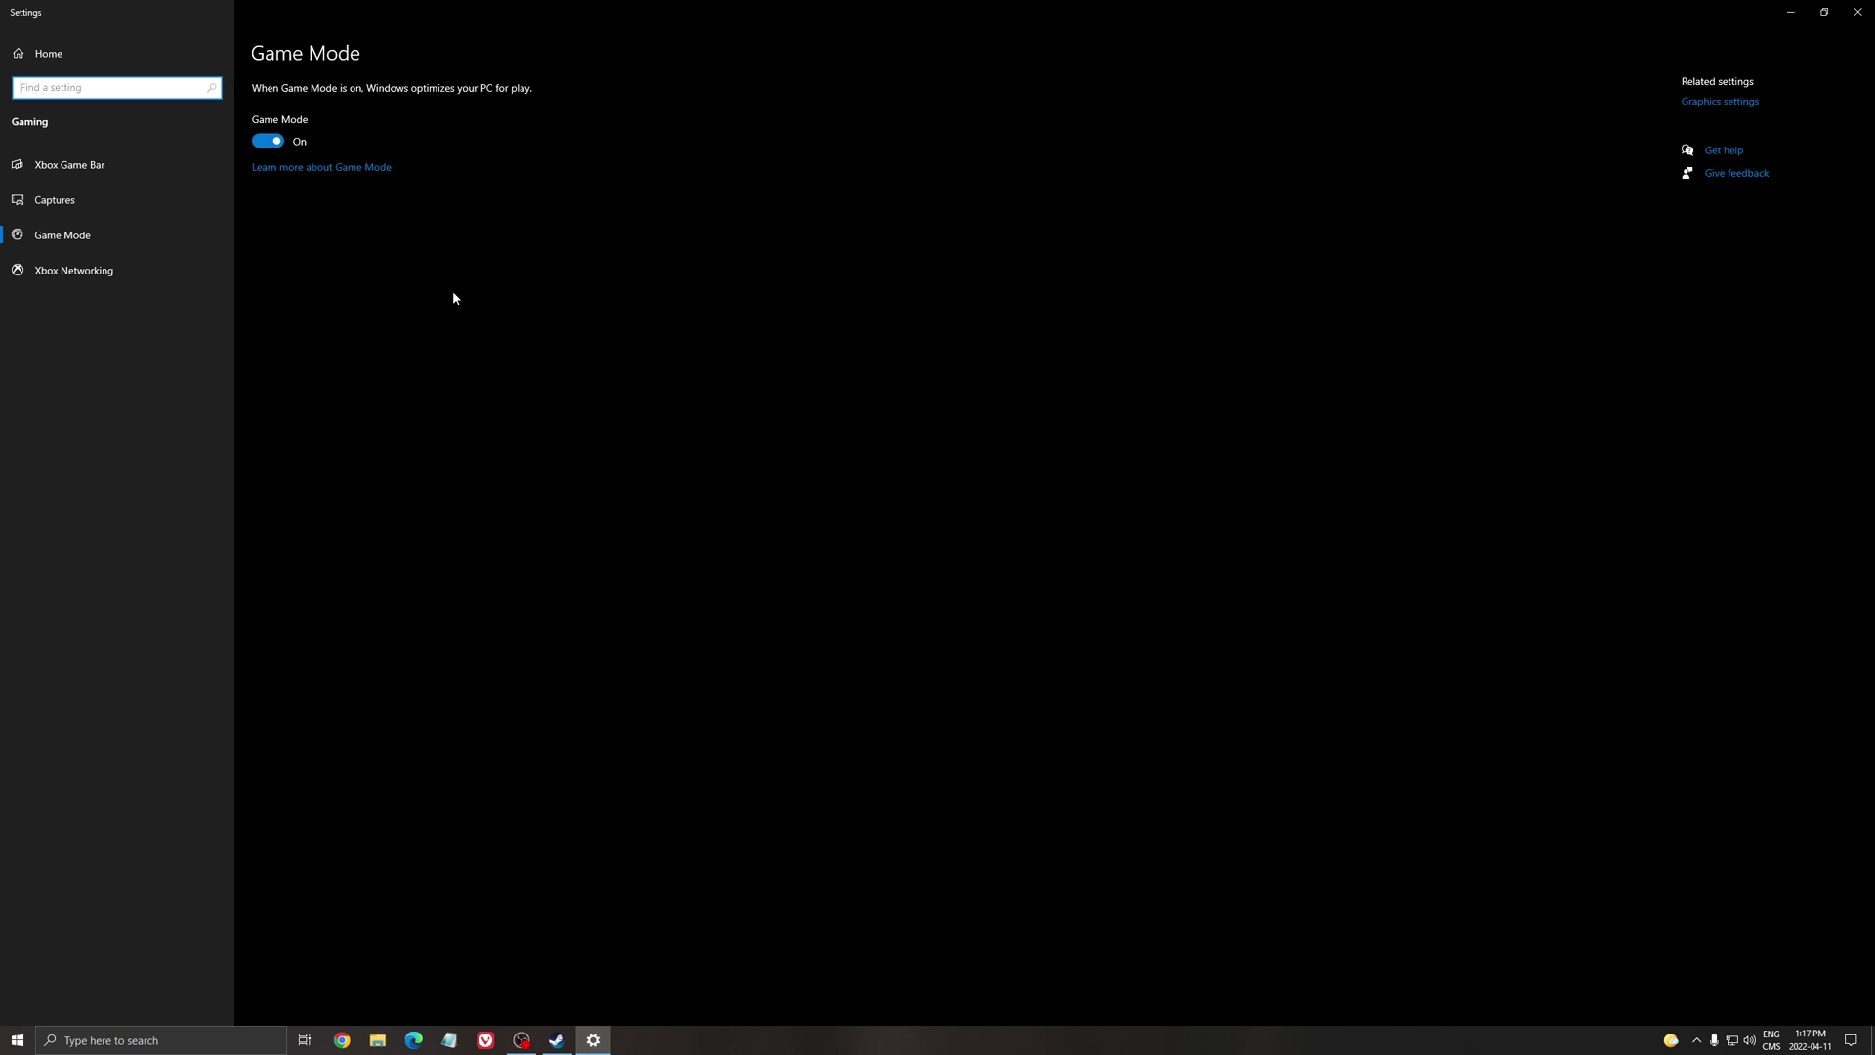
left_click(92, 166)
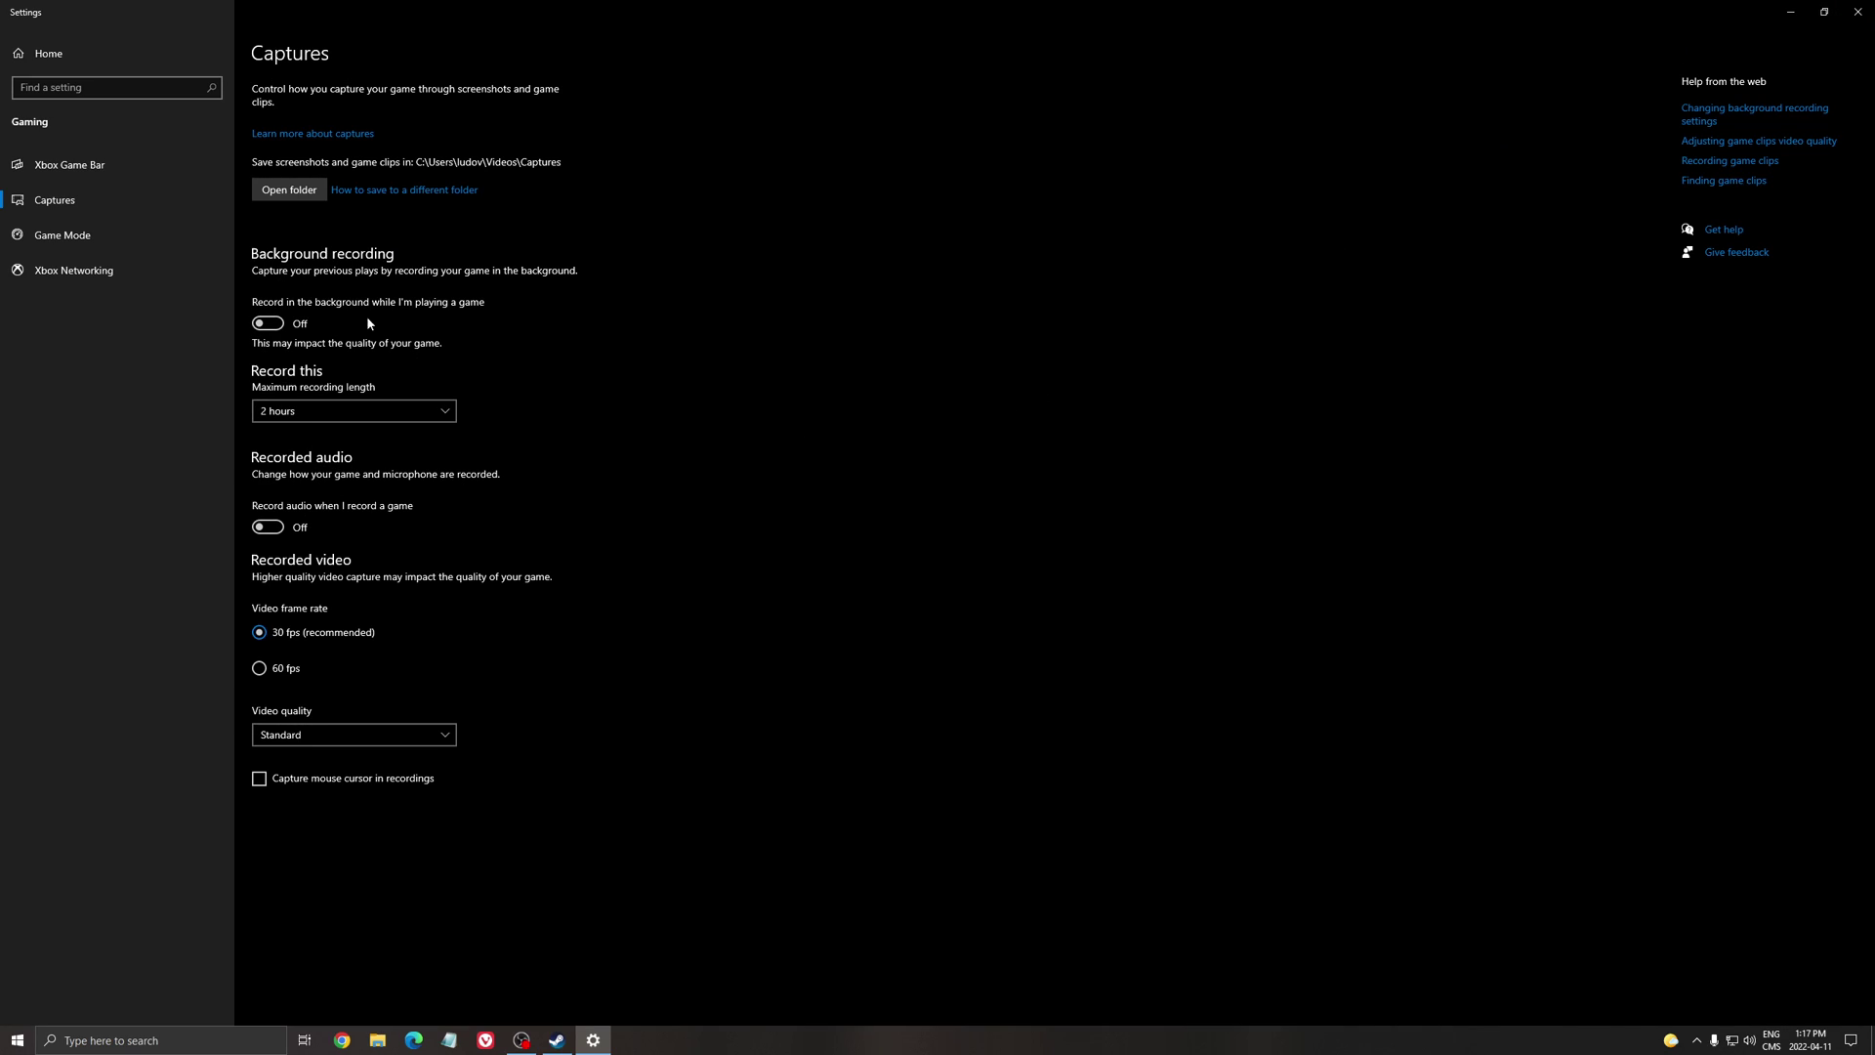
left_click(1860, 11)
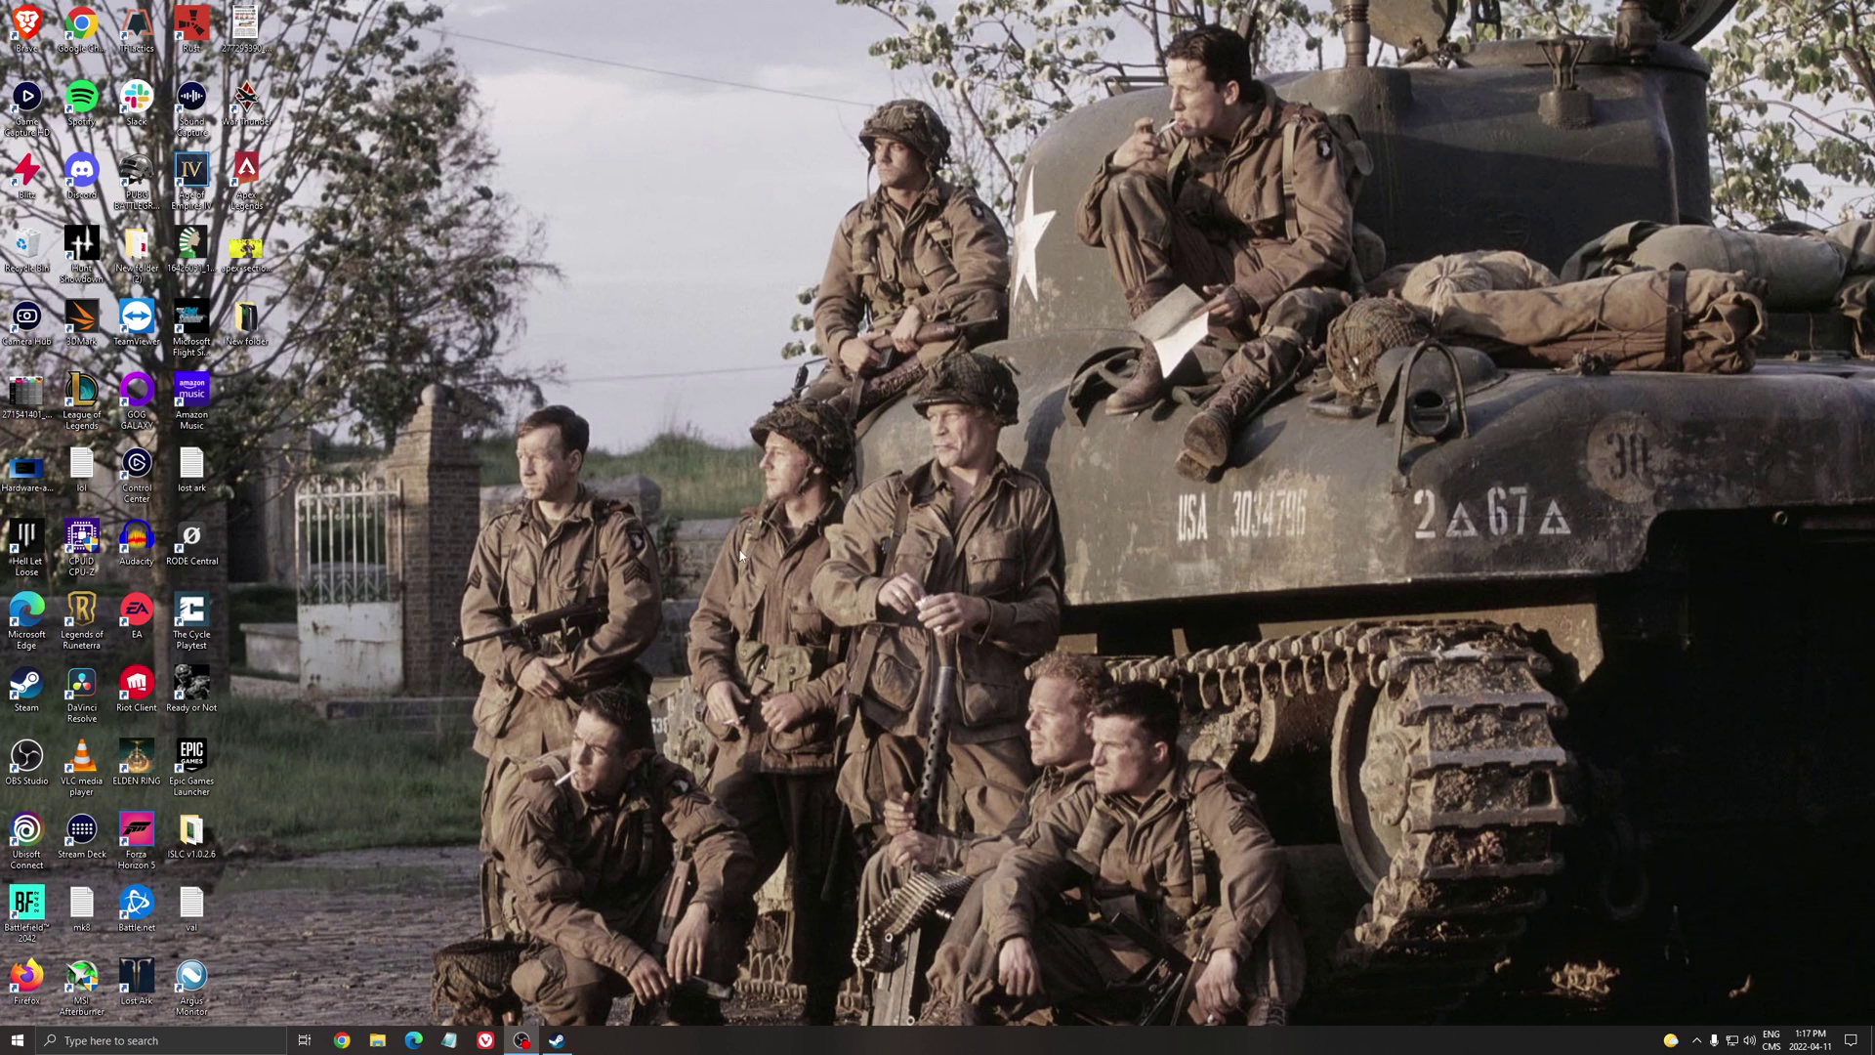
- View the Hardware-accelerated-GPU-scheduling image from the desktop and close it
double_click(26, 474)
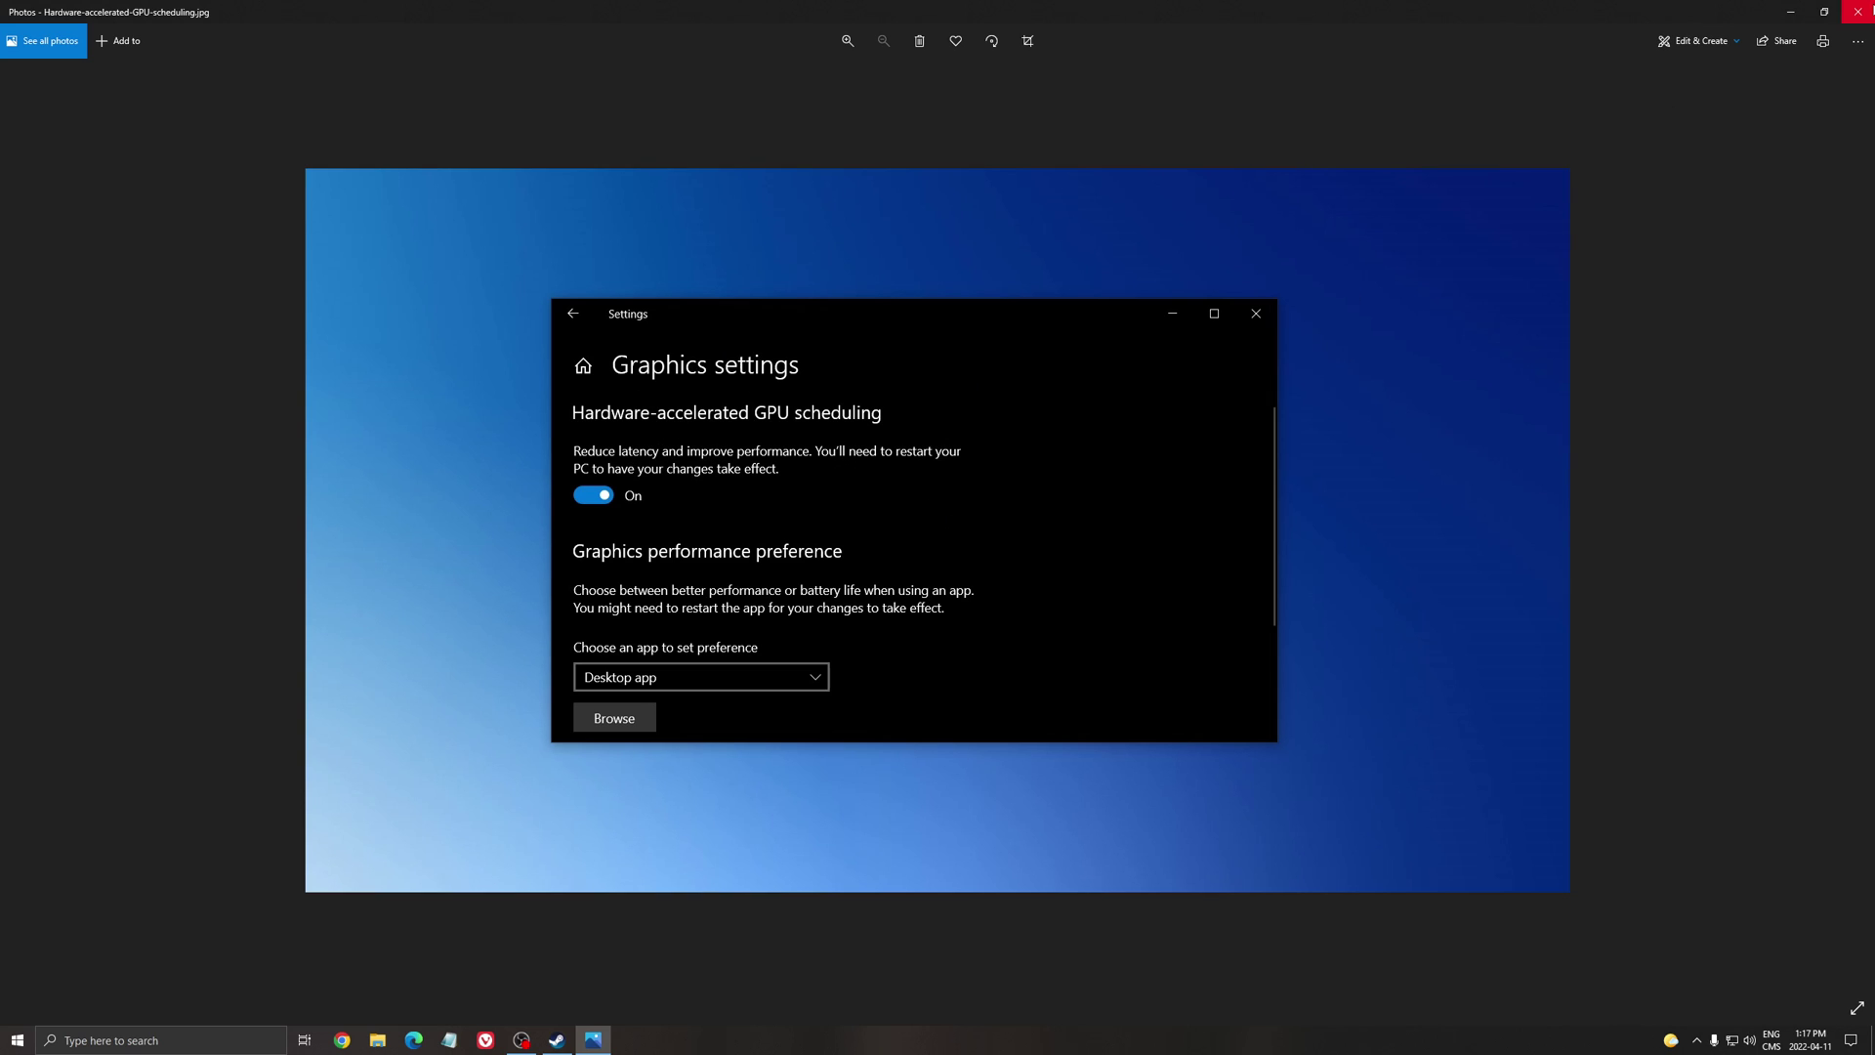
left_click(1860, 10)
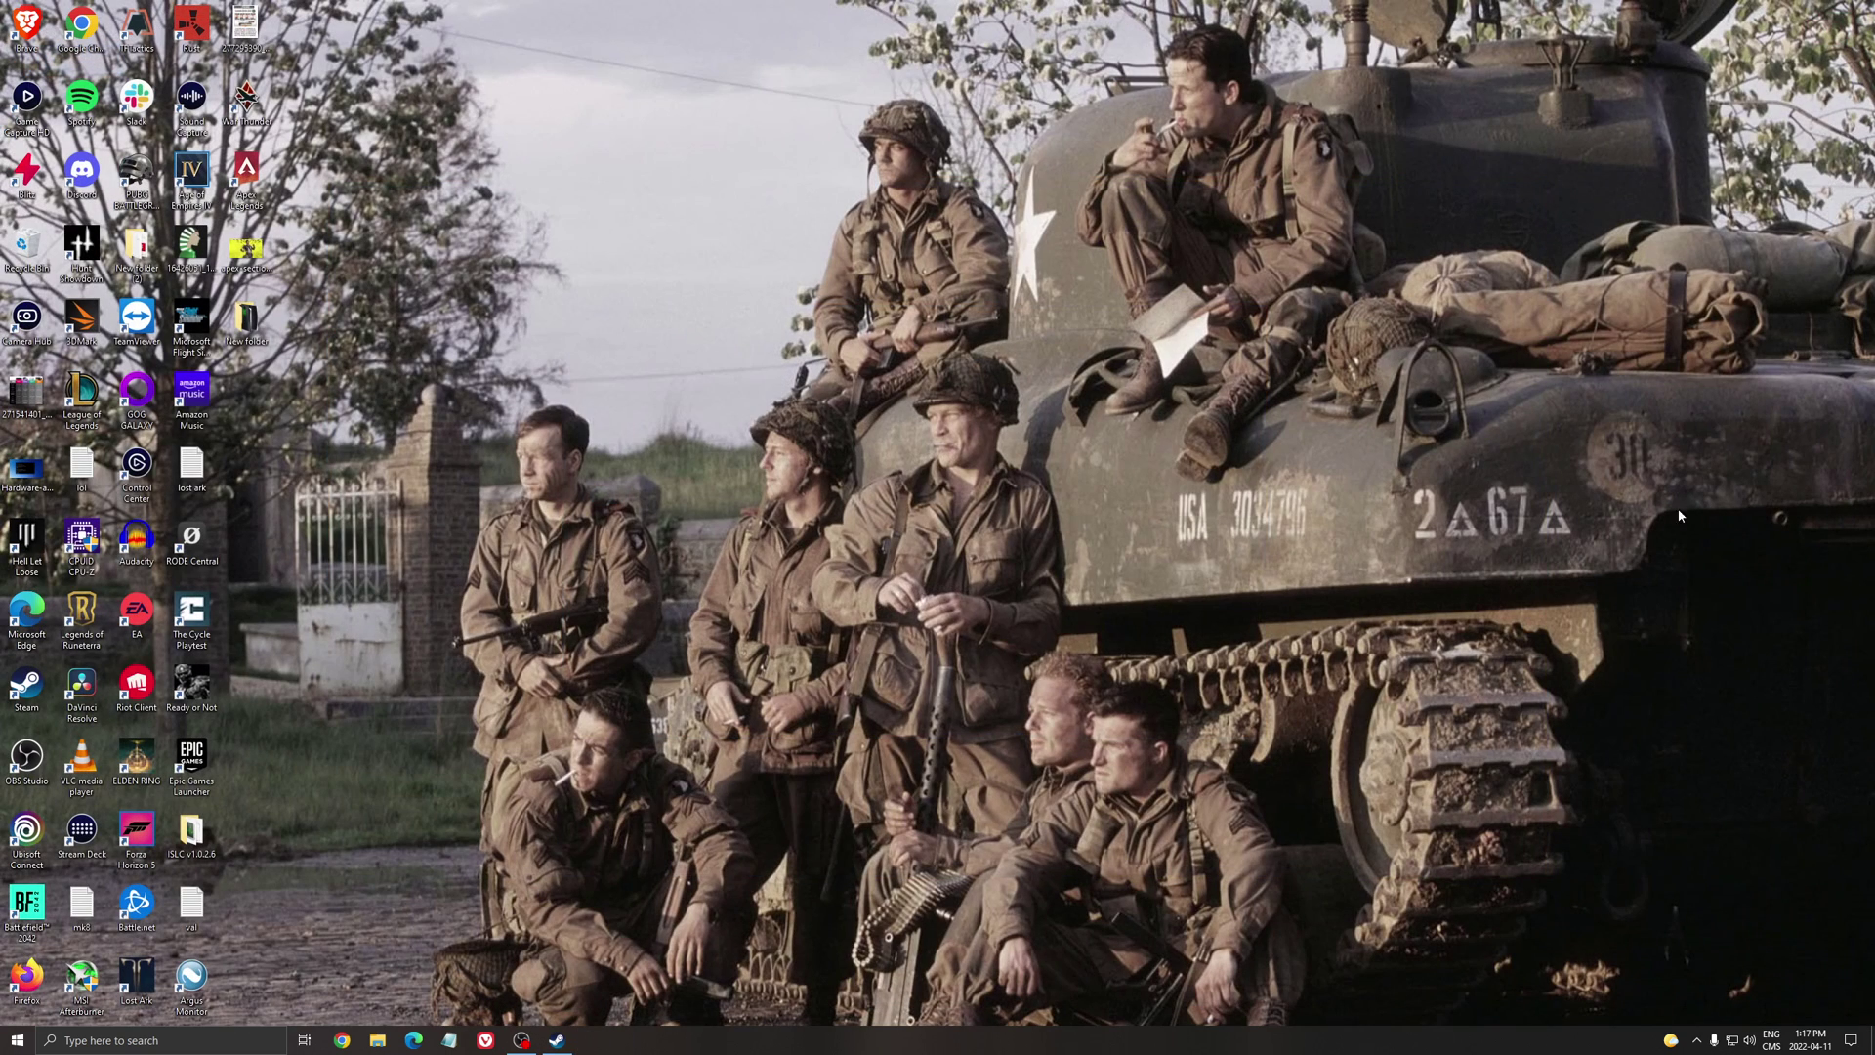
- Switch to AMD Radeon Software, review the global graphics settings of the Custom profile, and close it
left_click(1698, 1041)
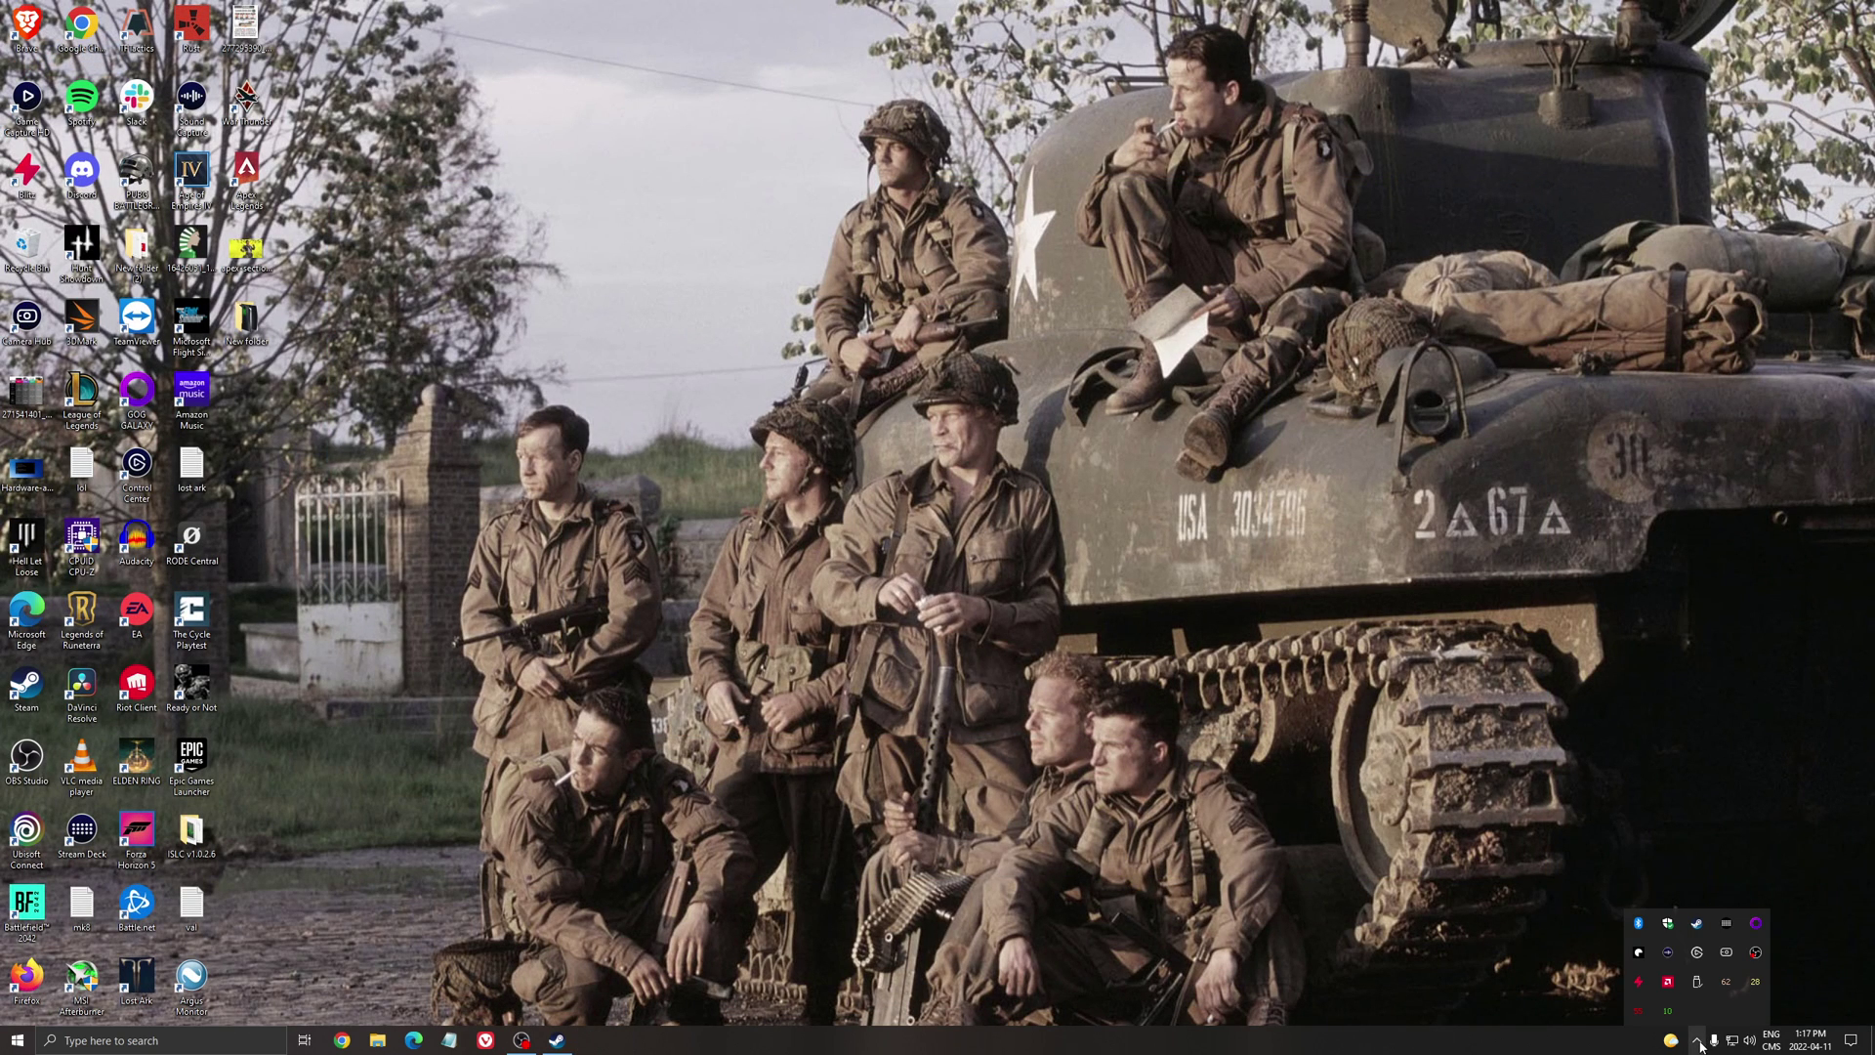
left_click(1668, 984)
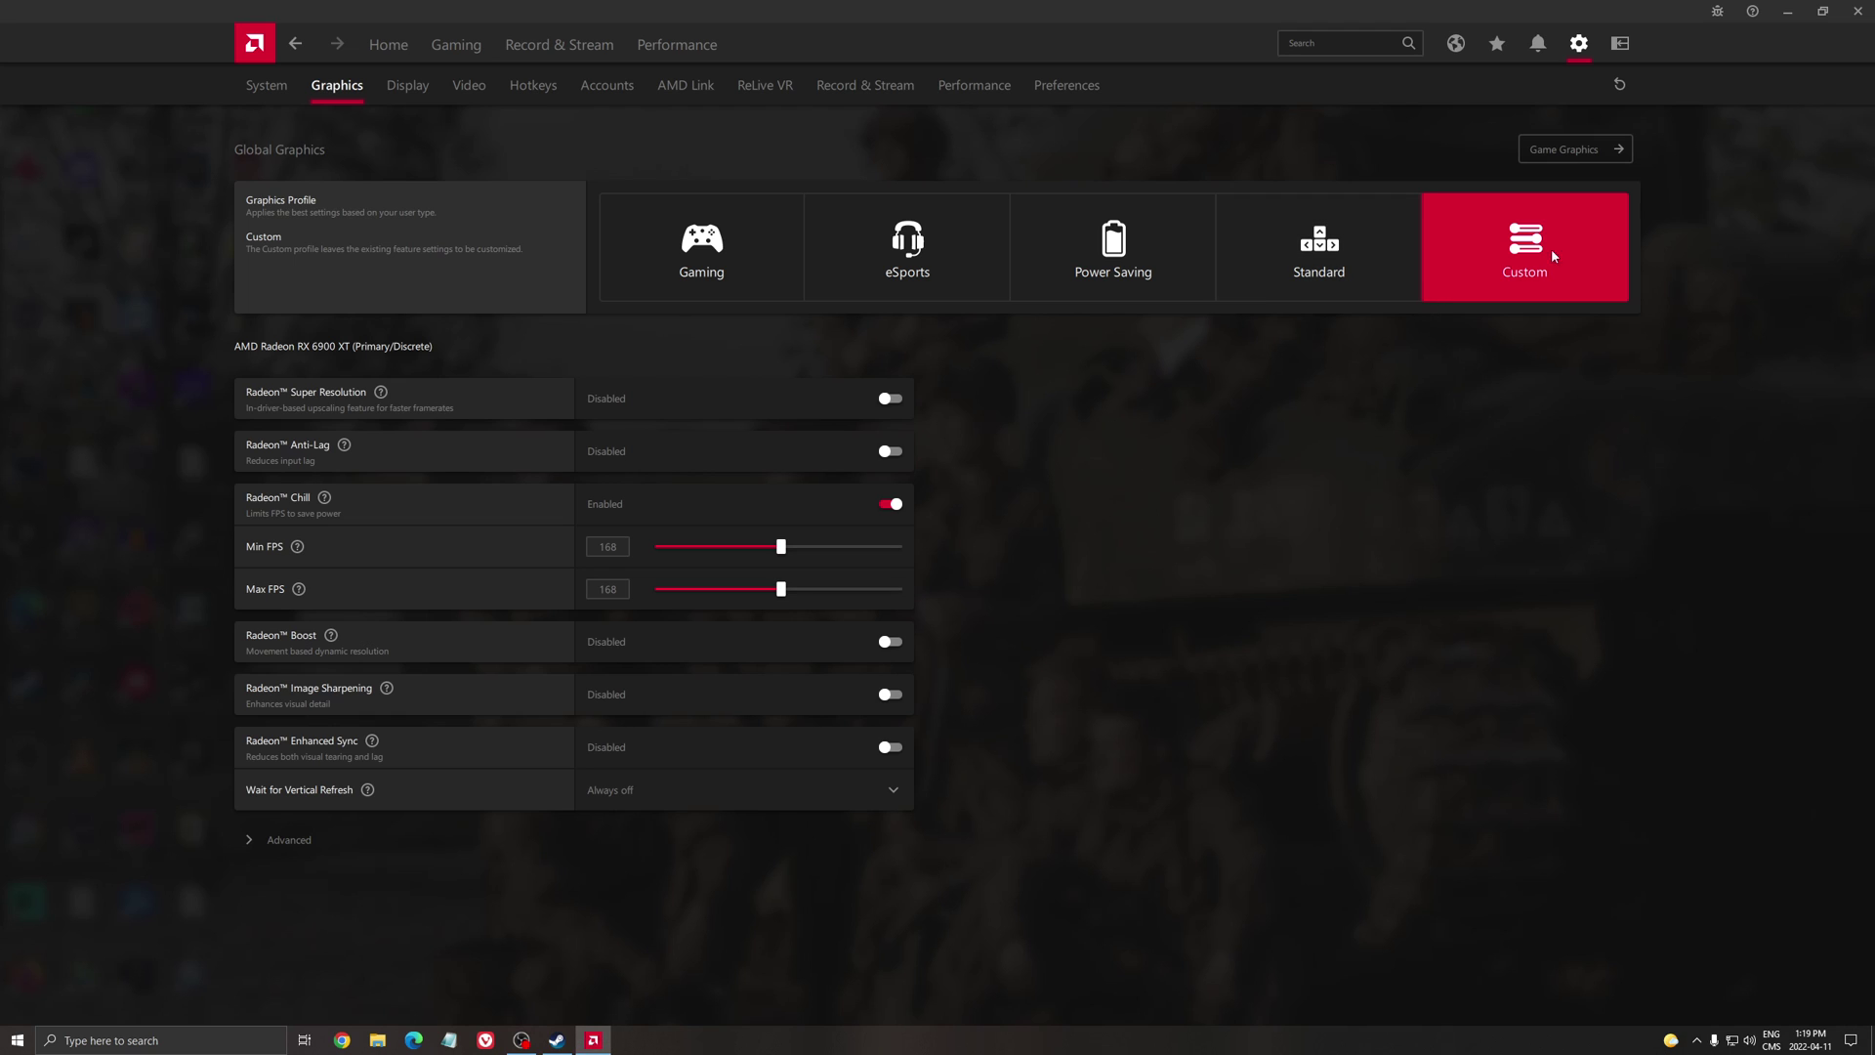
left_click(1858, 12)
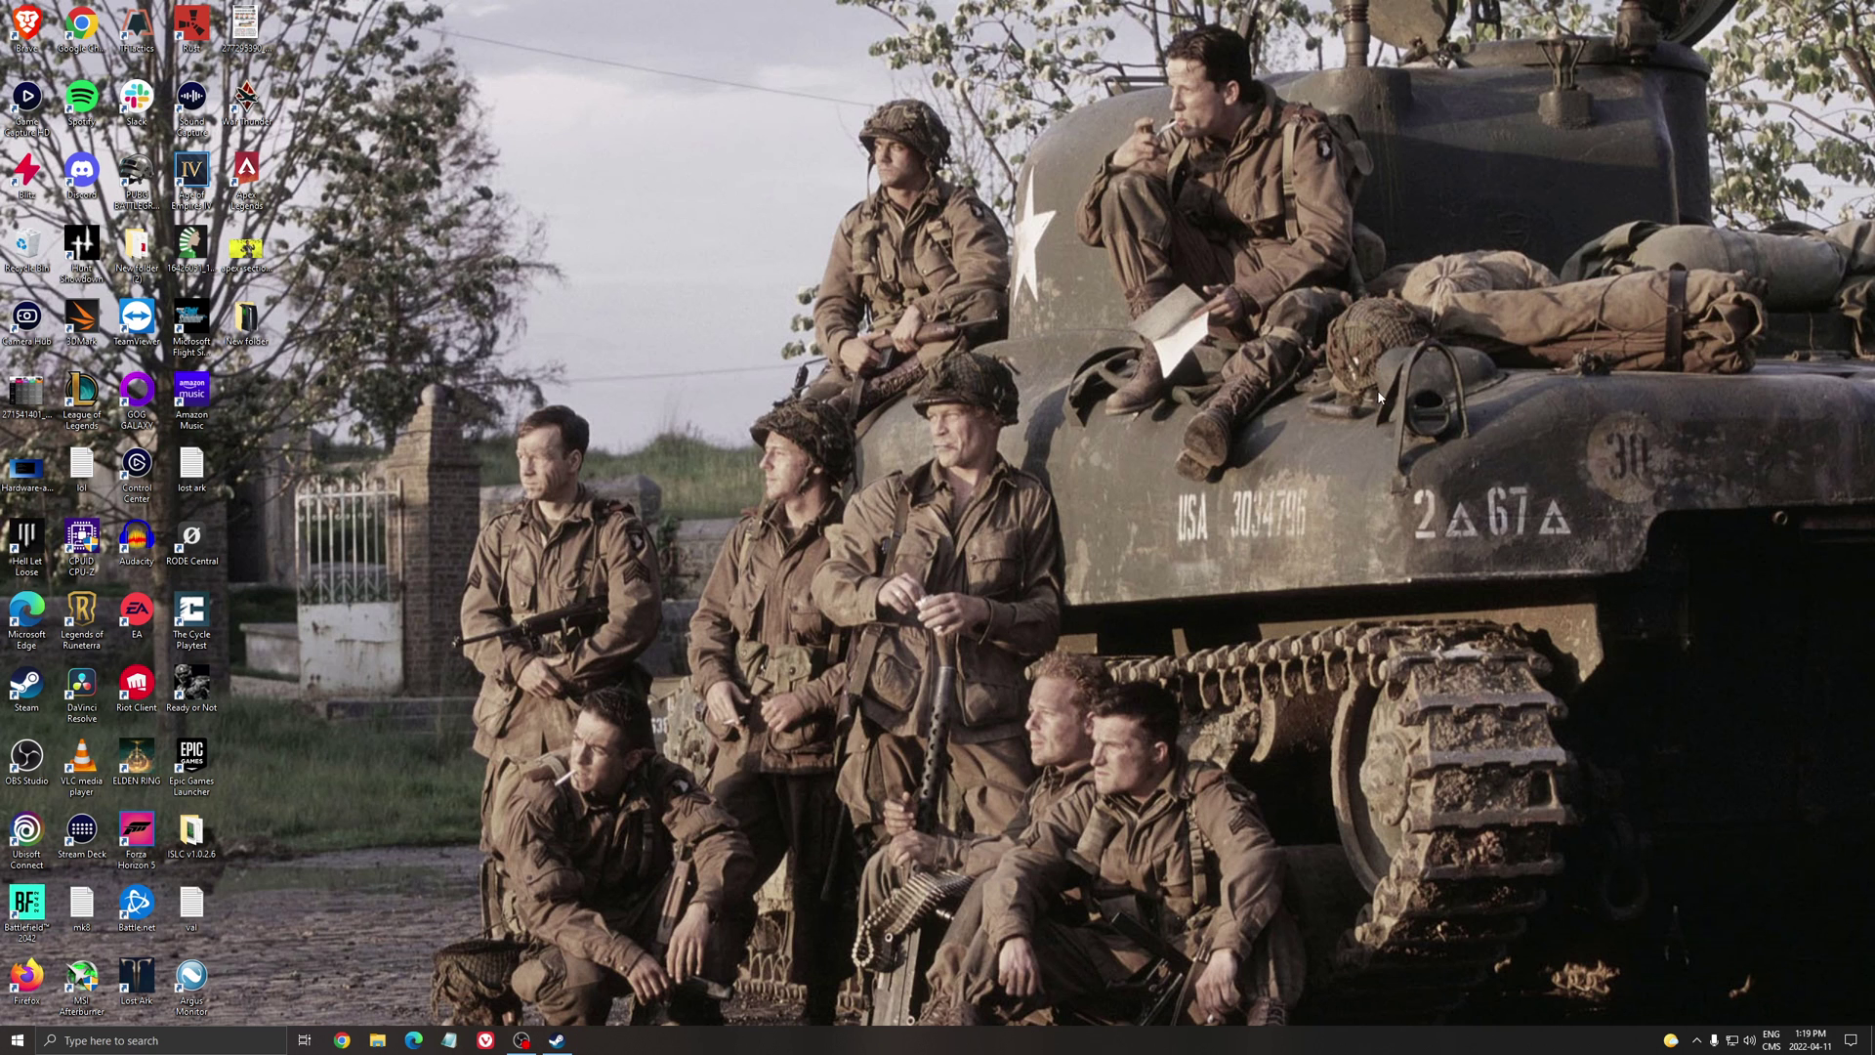
- Open the Edit Plan Settings page and go up to Power Options to review the available power plans
left_click(156, 1040)
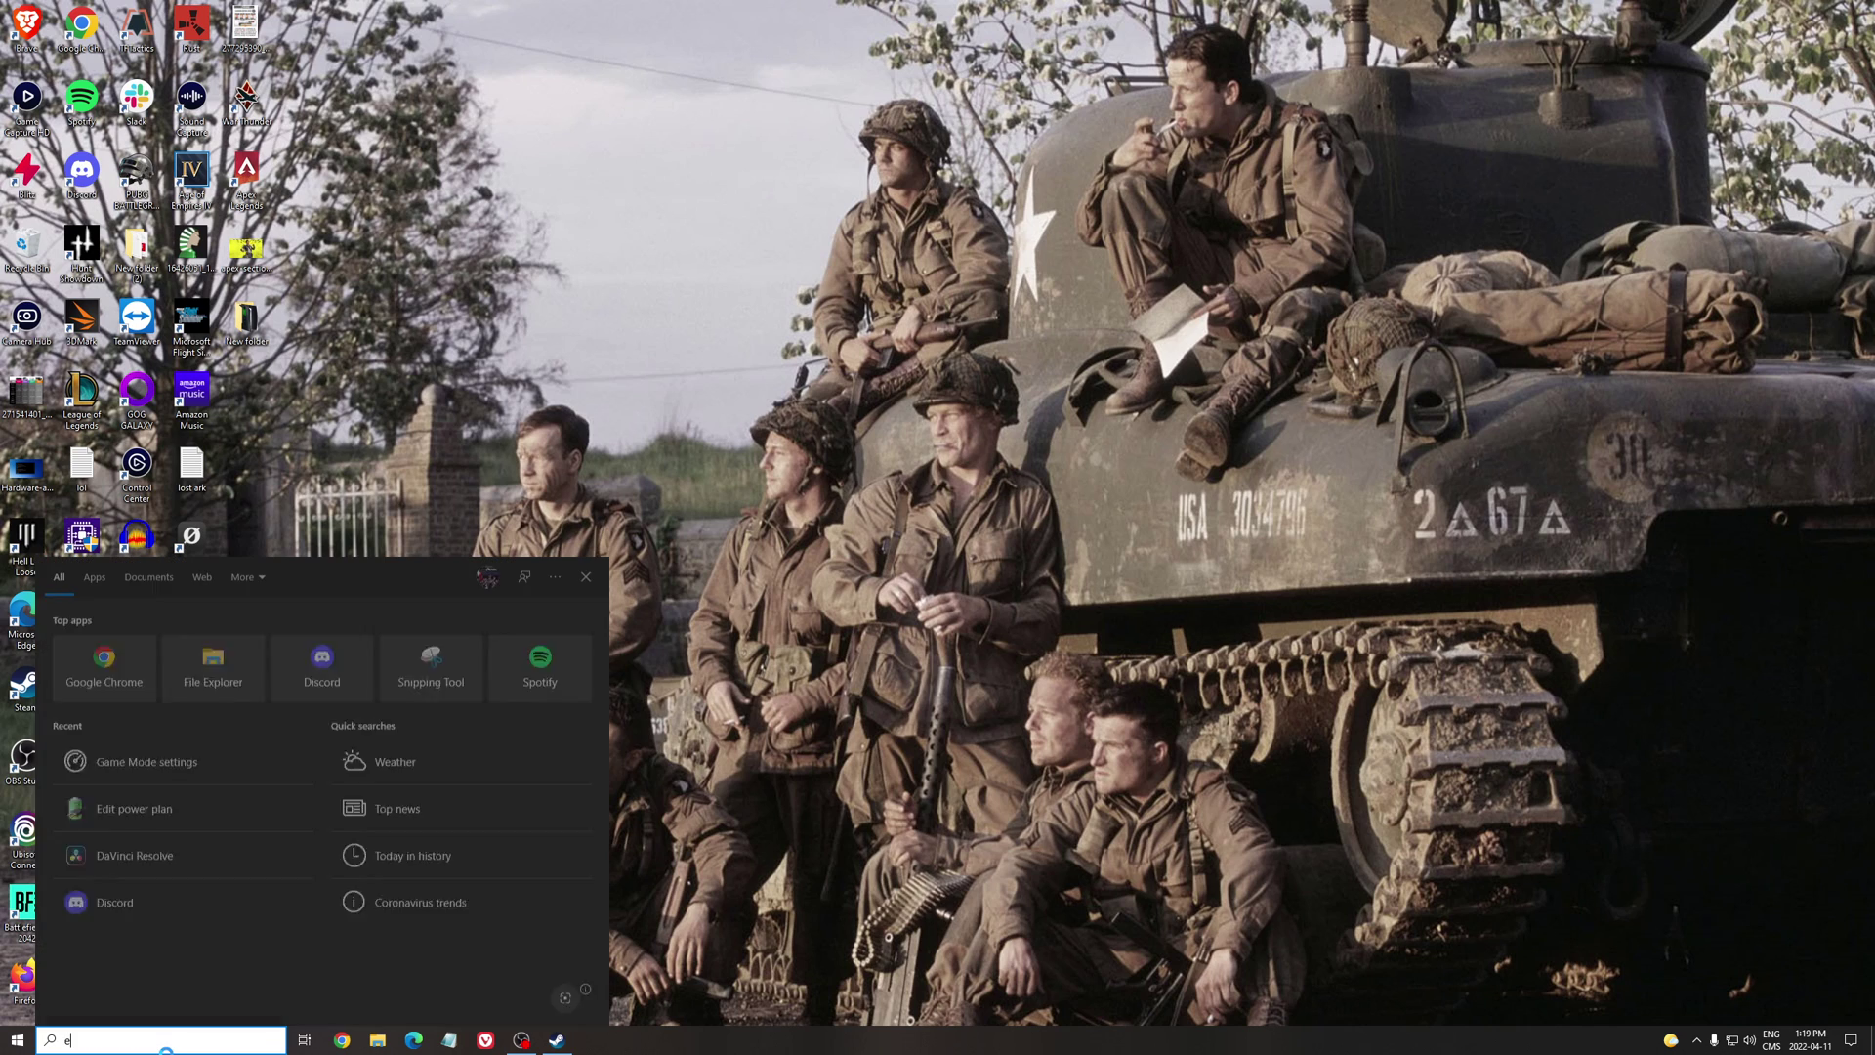
type("power plan")
key("Return")
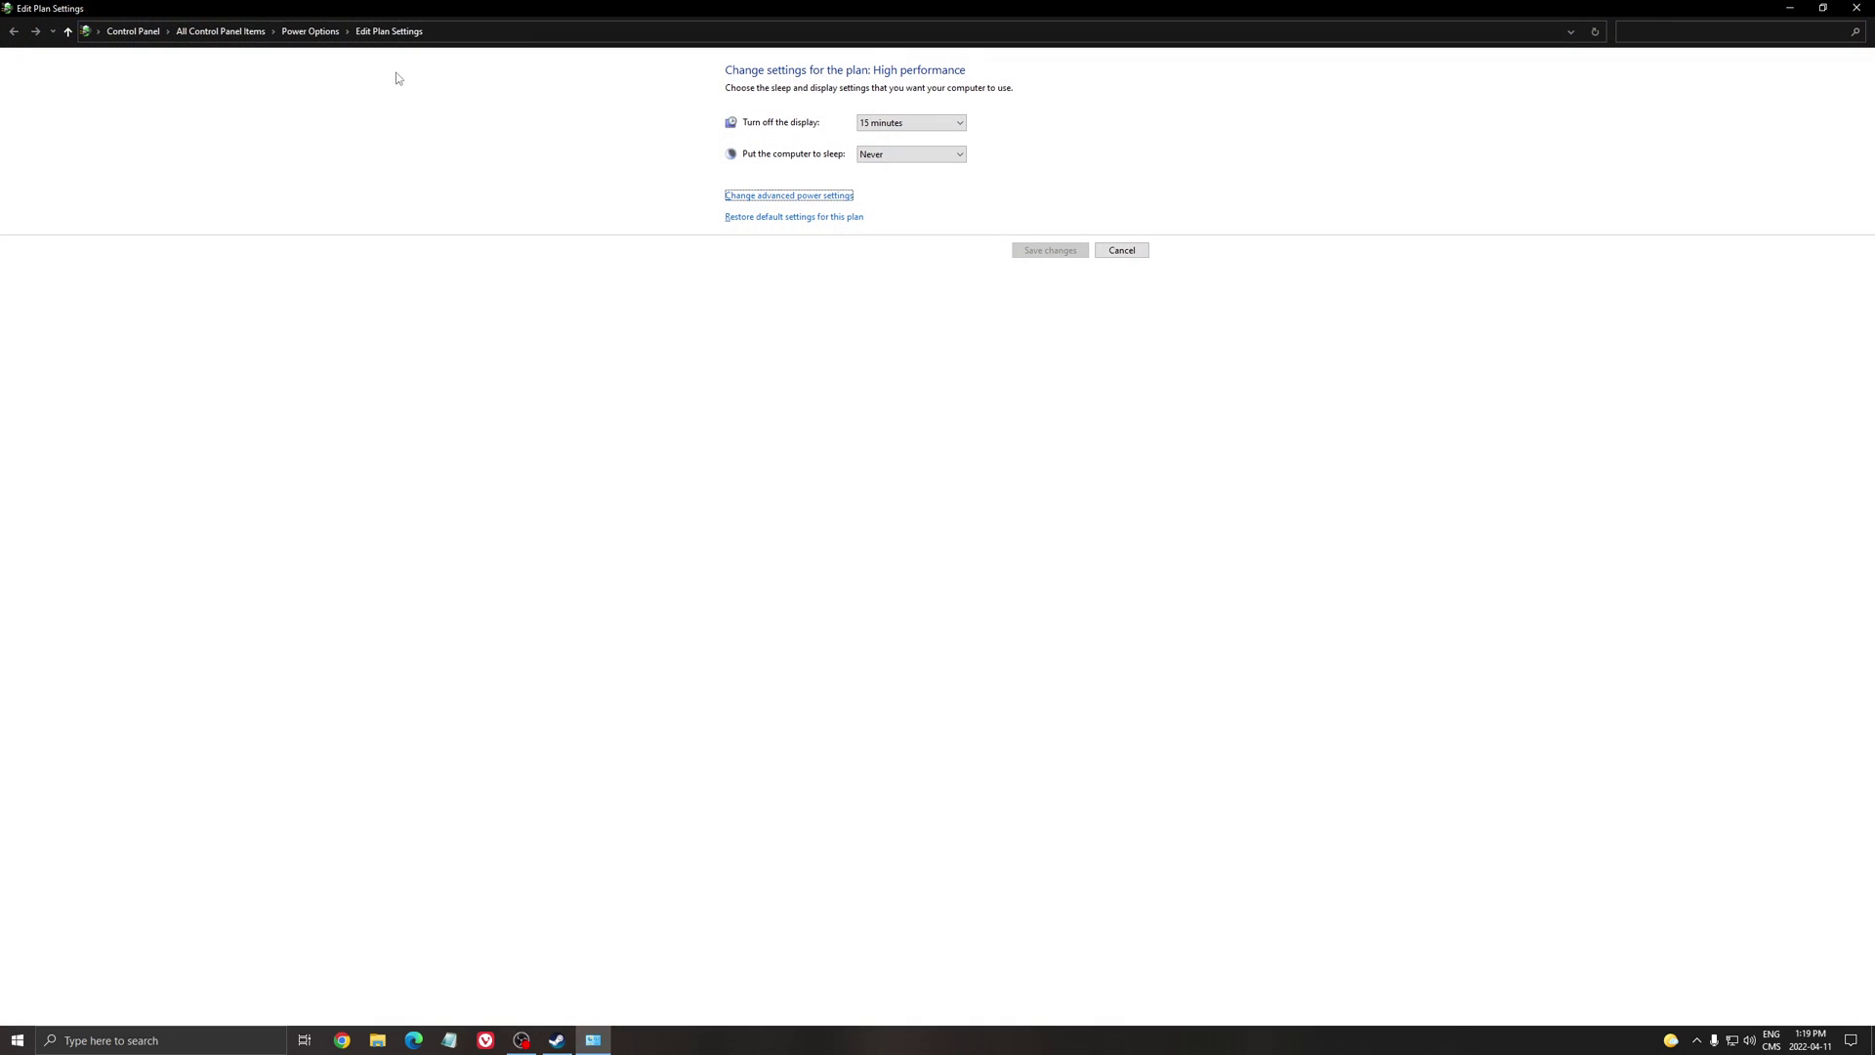
left_click(304, 37)
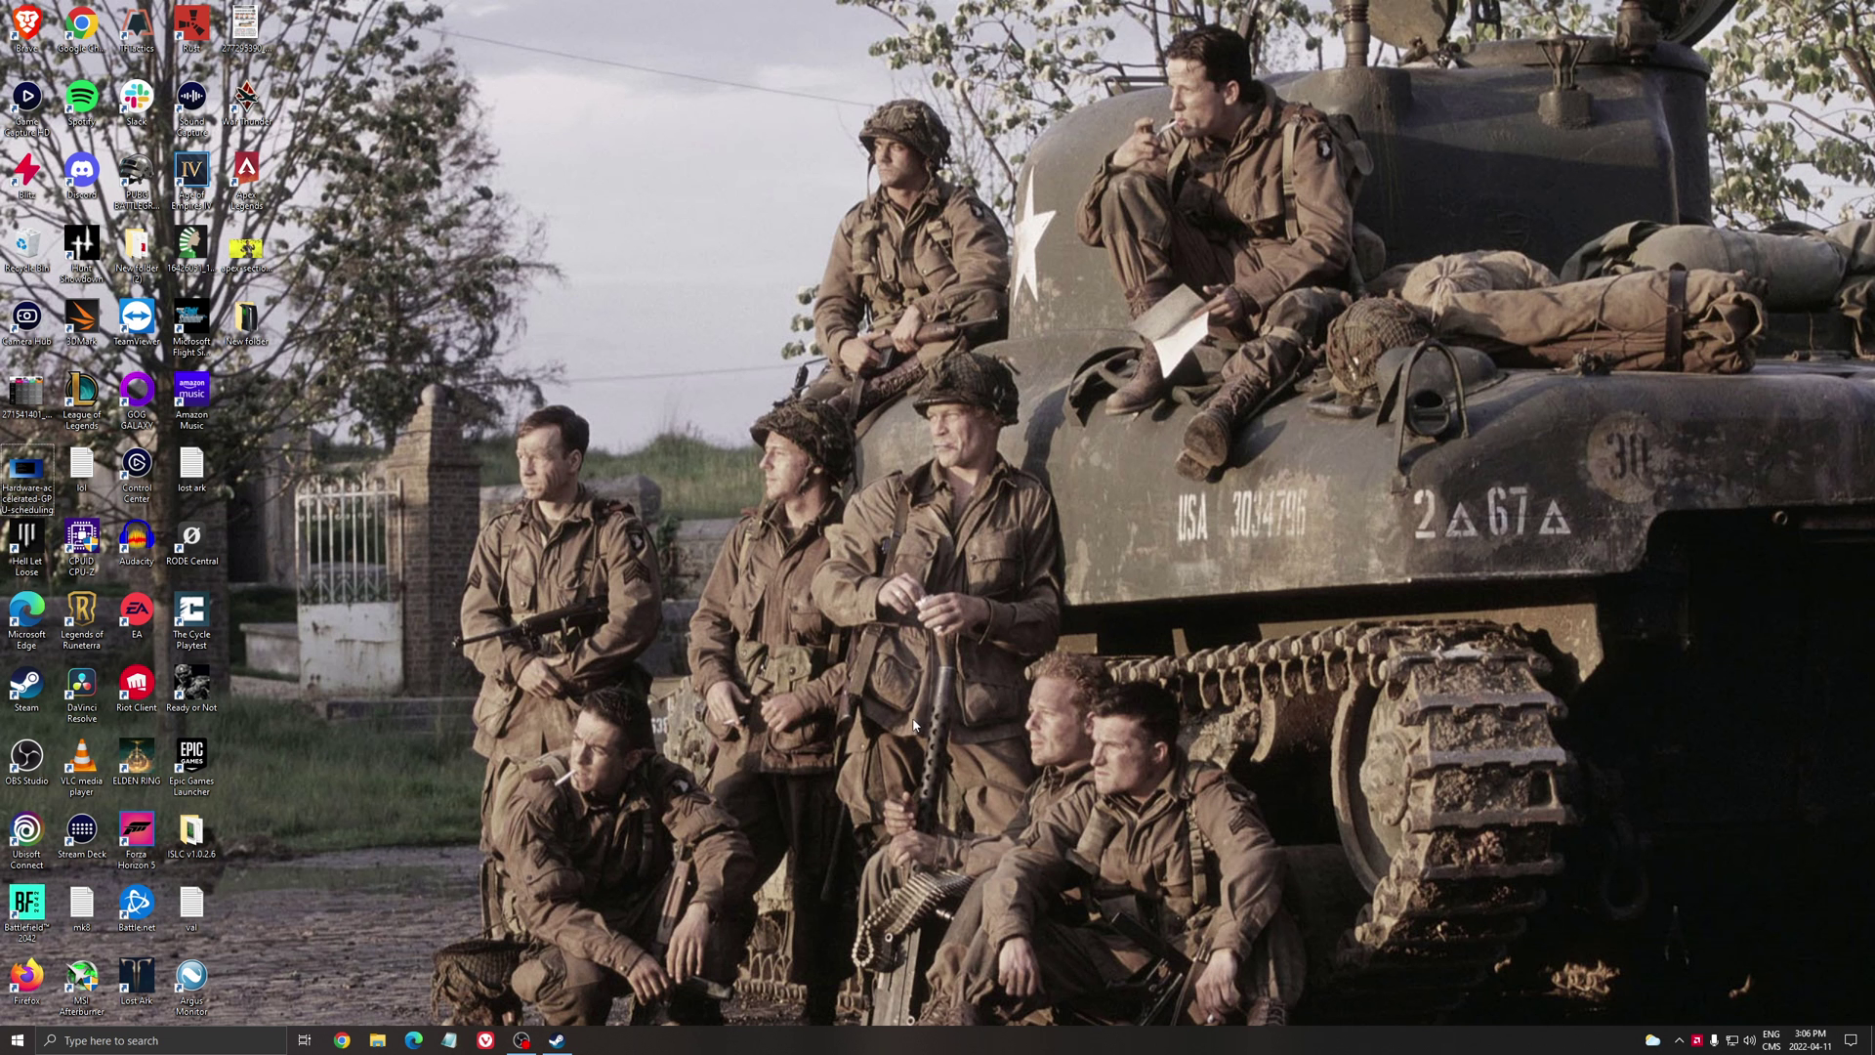
left_click(191, 1041)
type("ener")
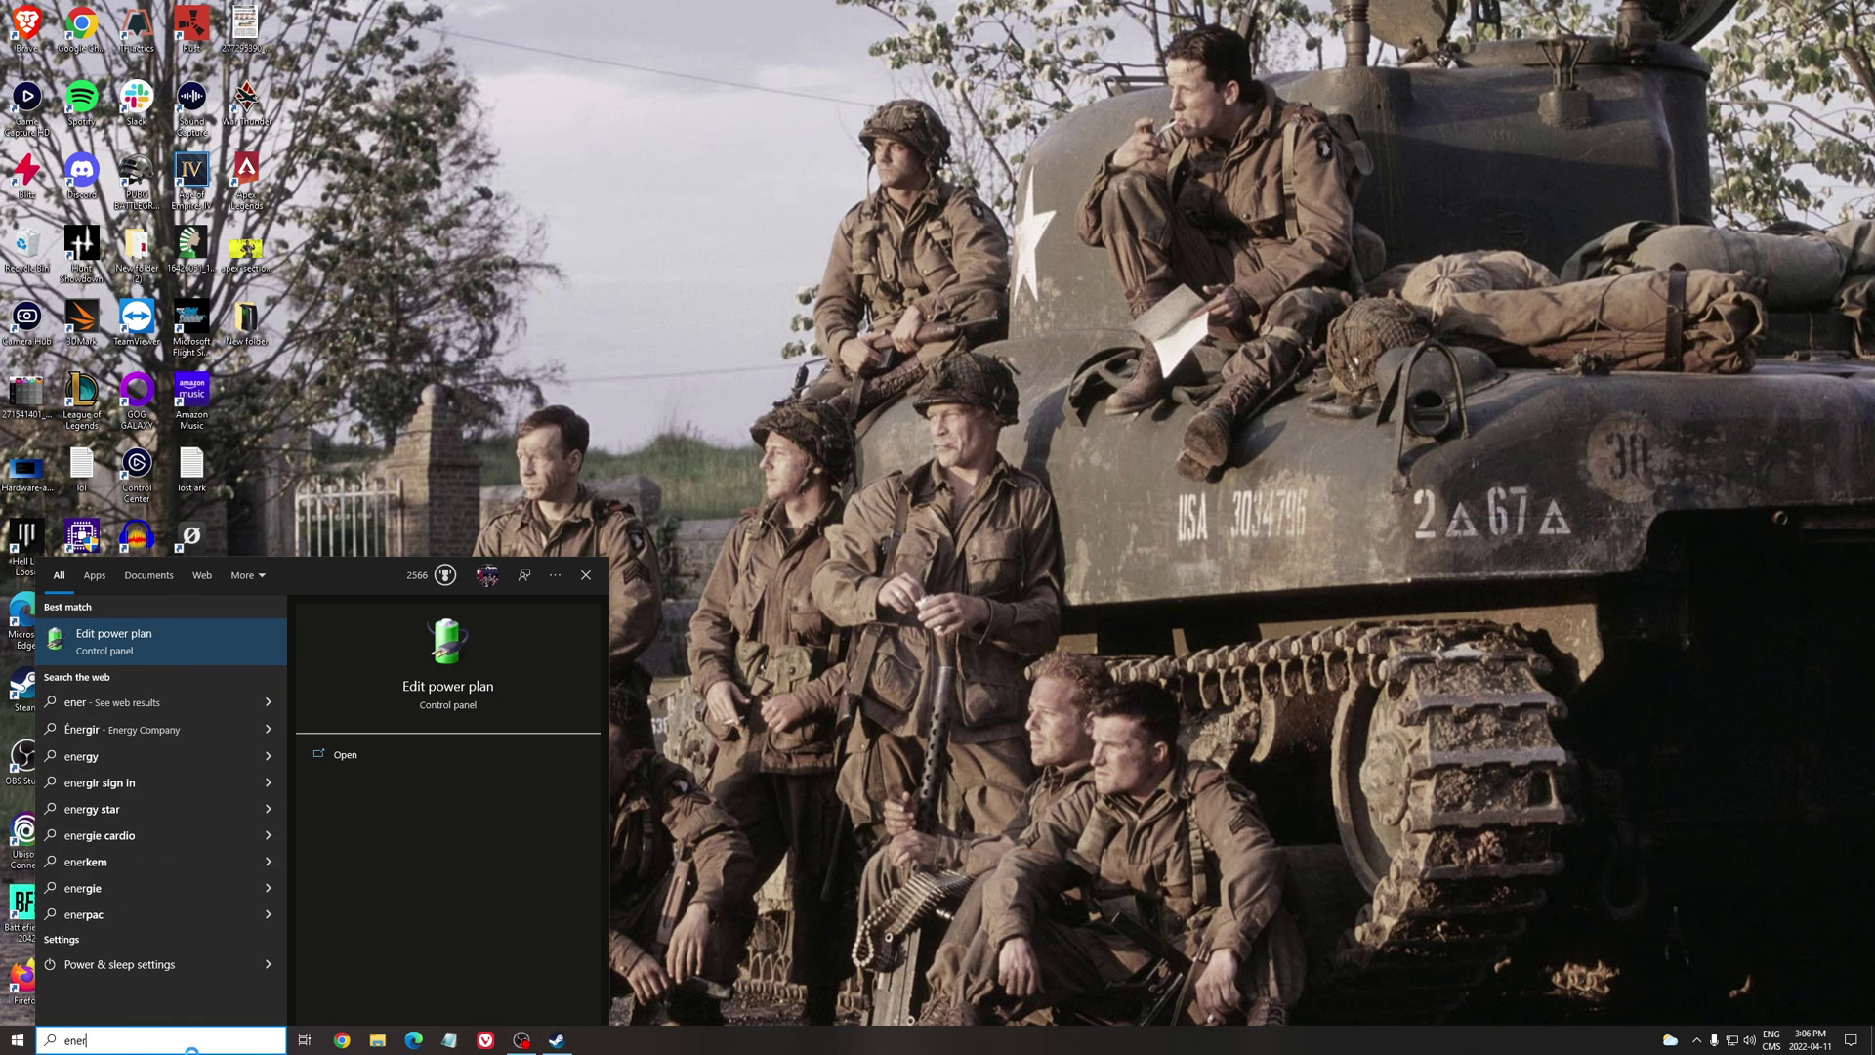
key("Return")
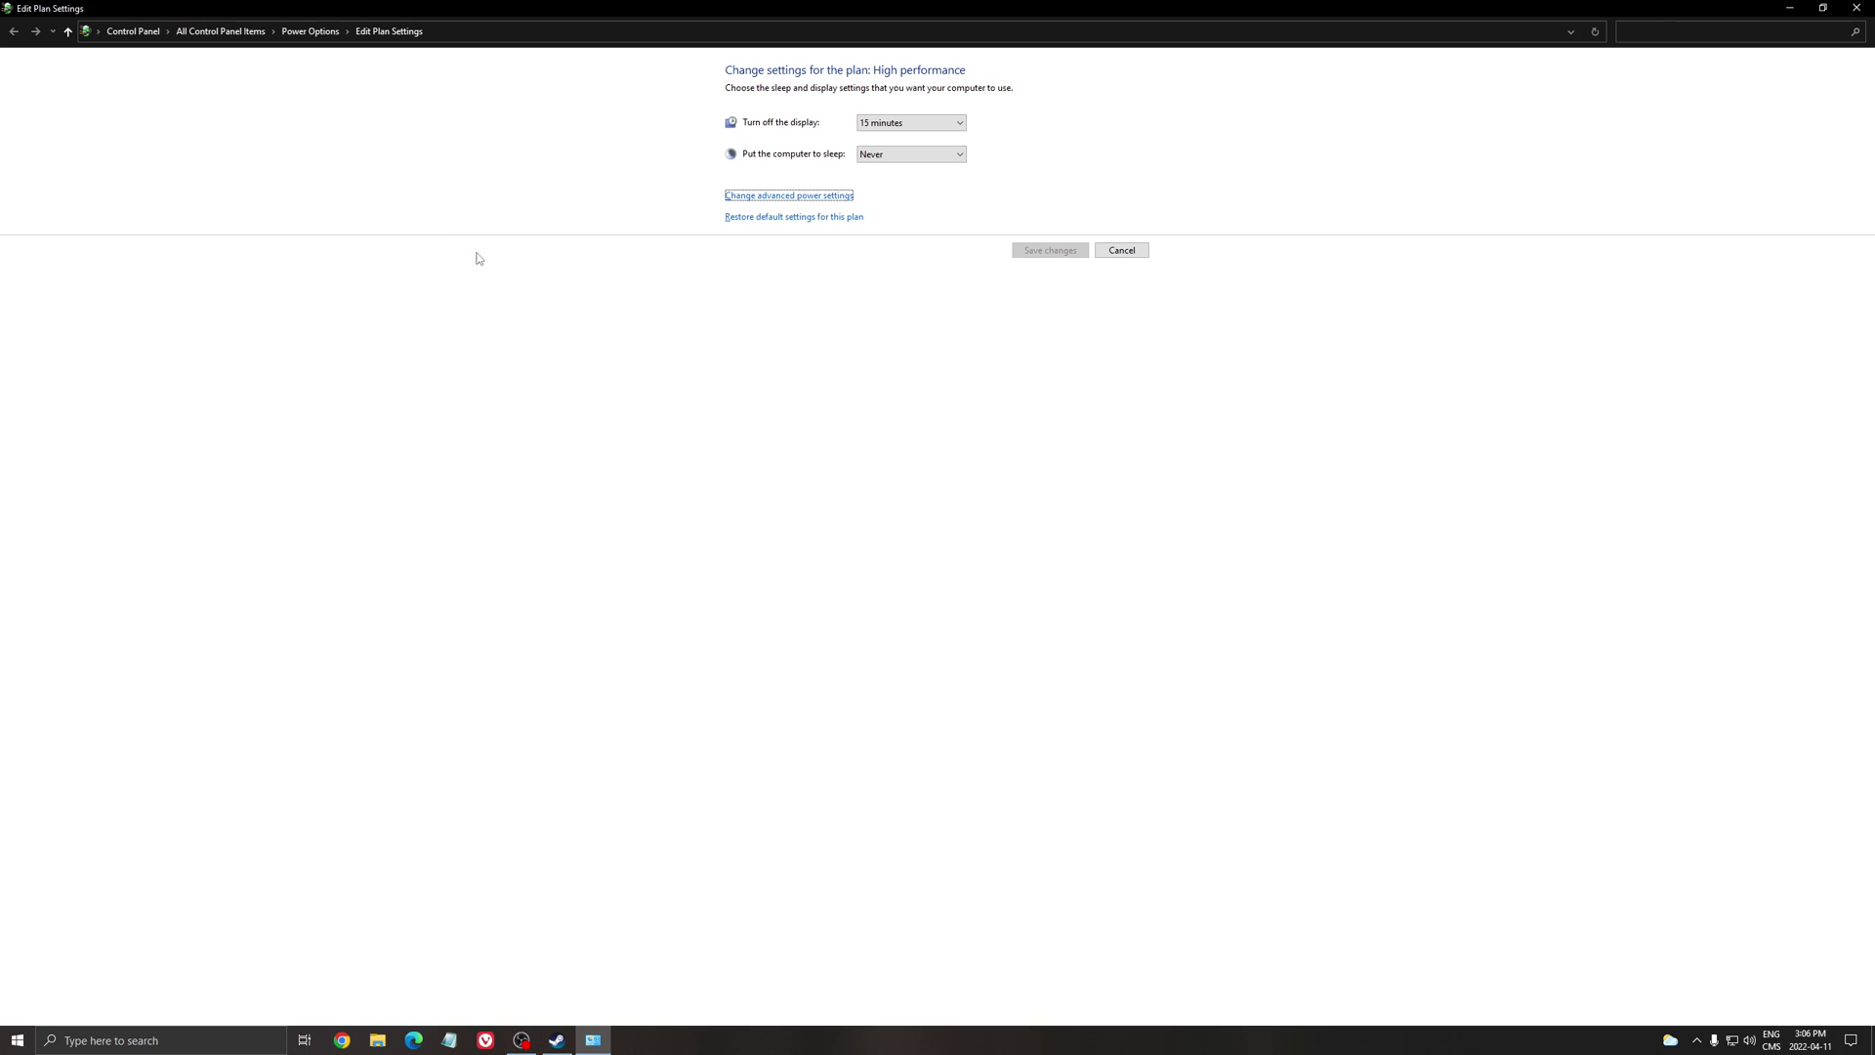
left_click(324, 35)
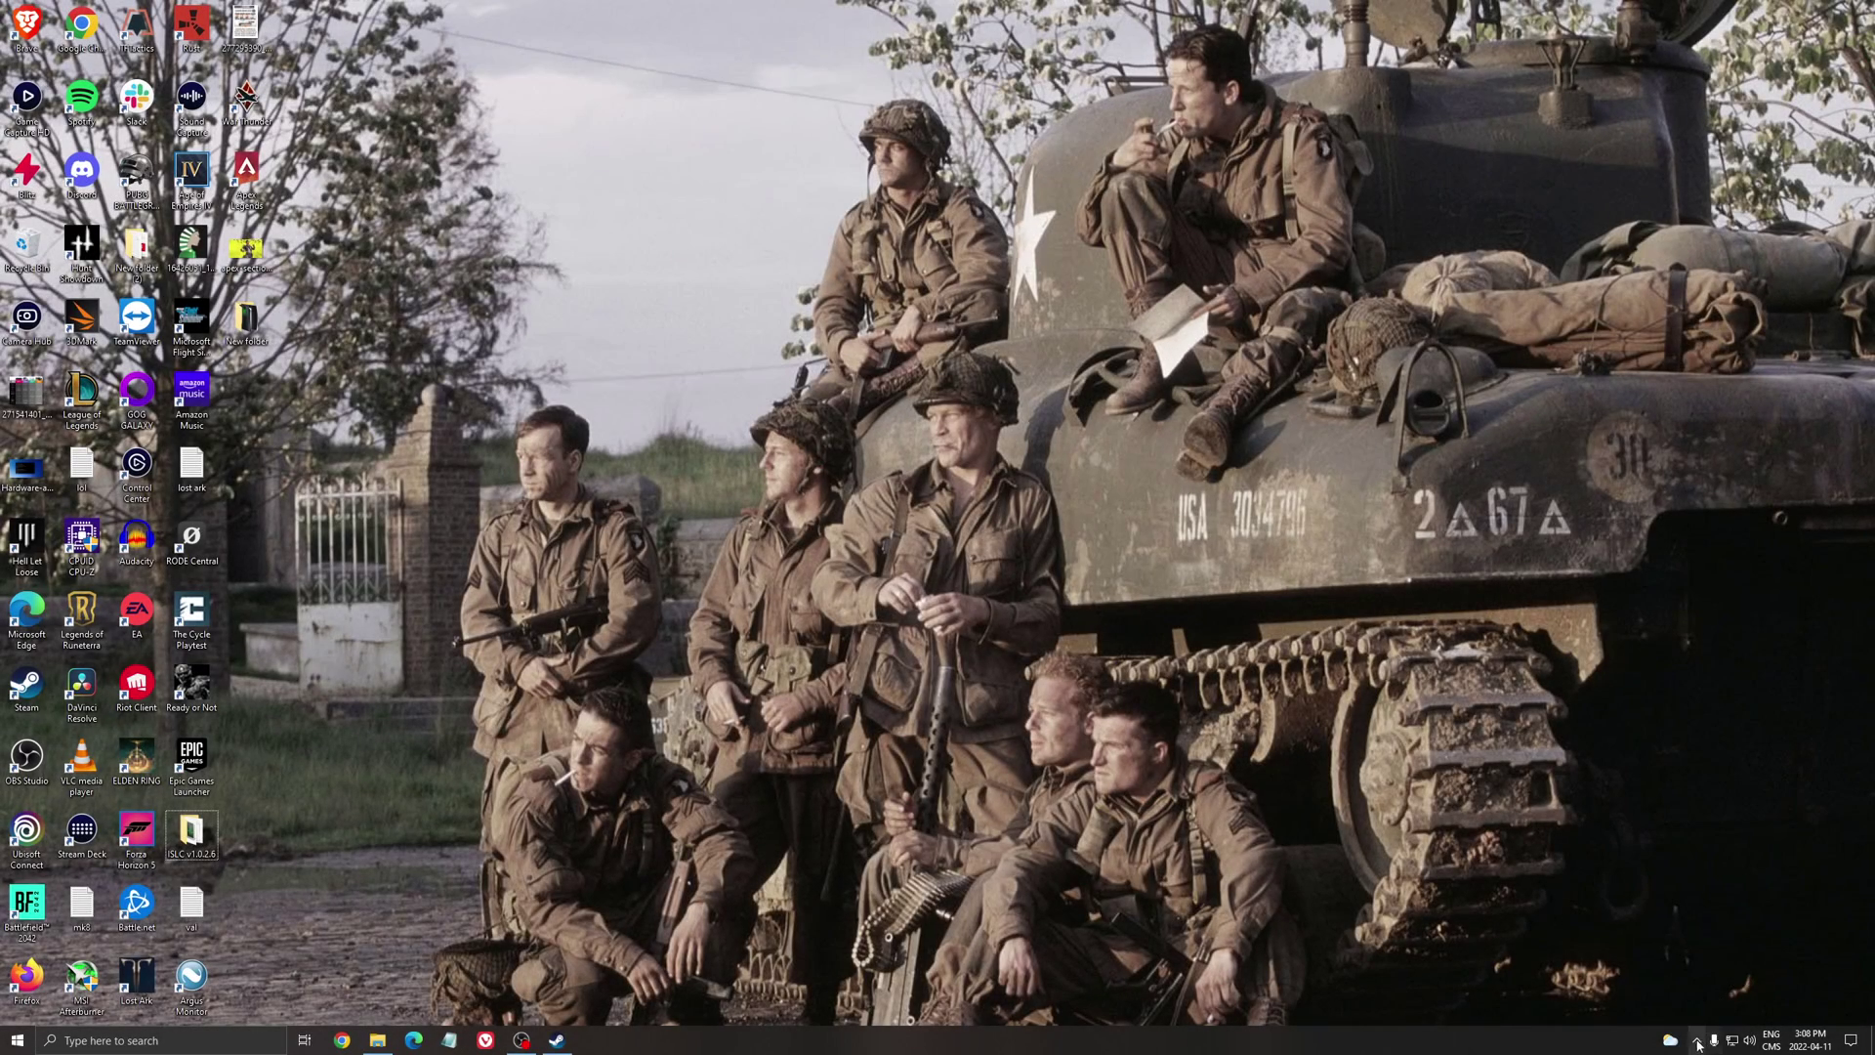
- Switch to Intelligent standby list cleaner running in the background and reposition its window slightly
left_click(1696, 1040)
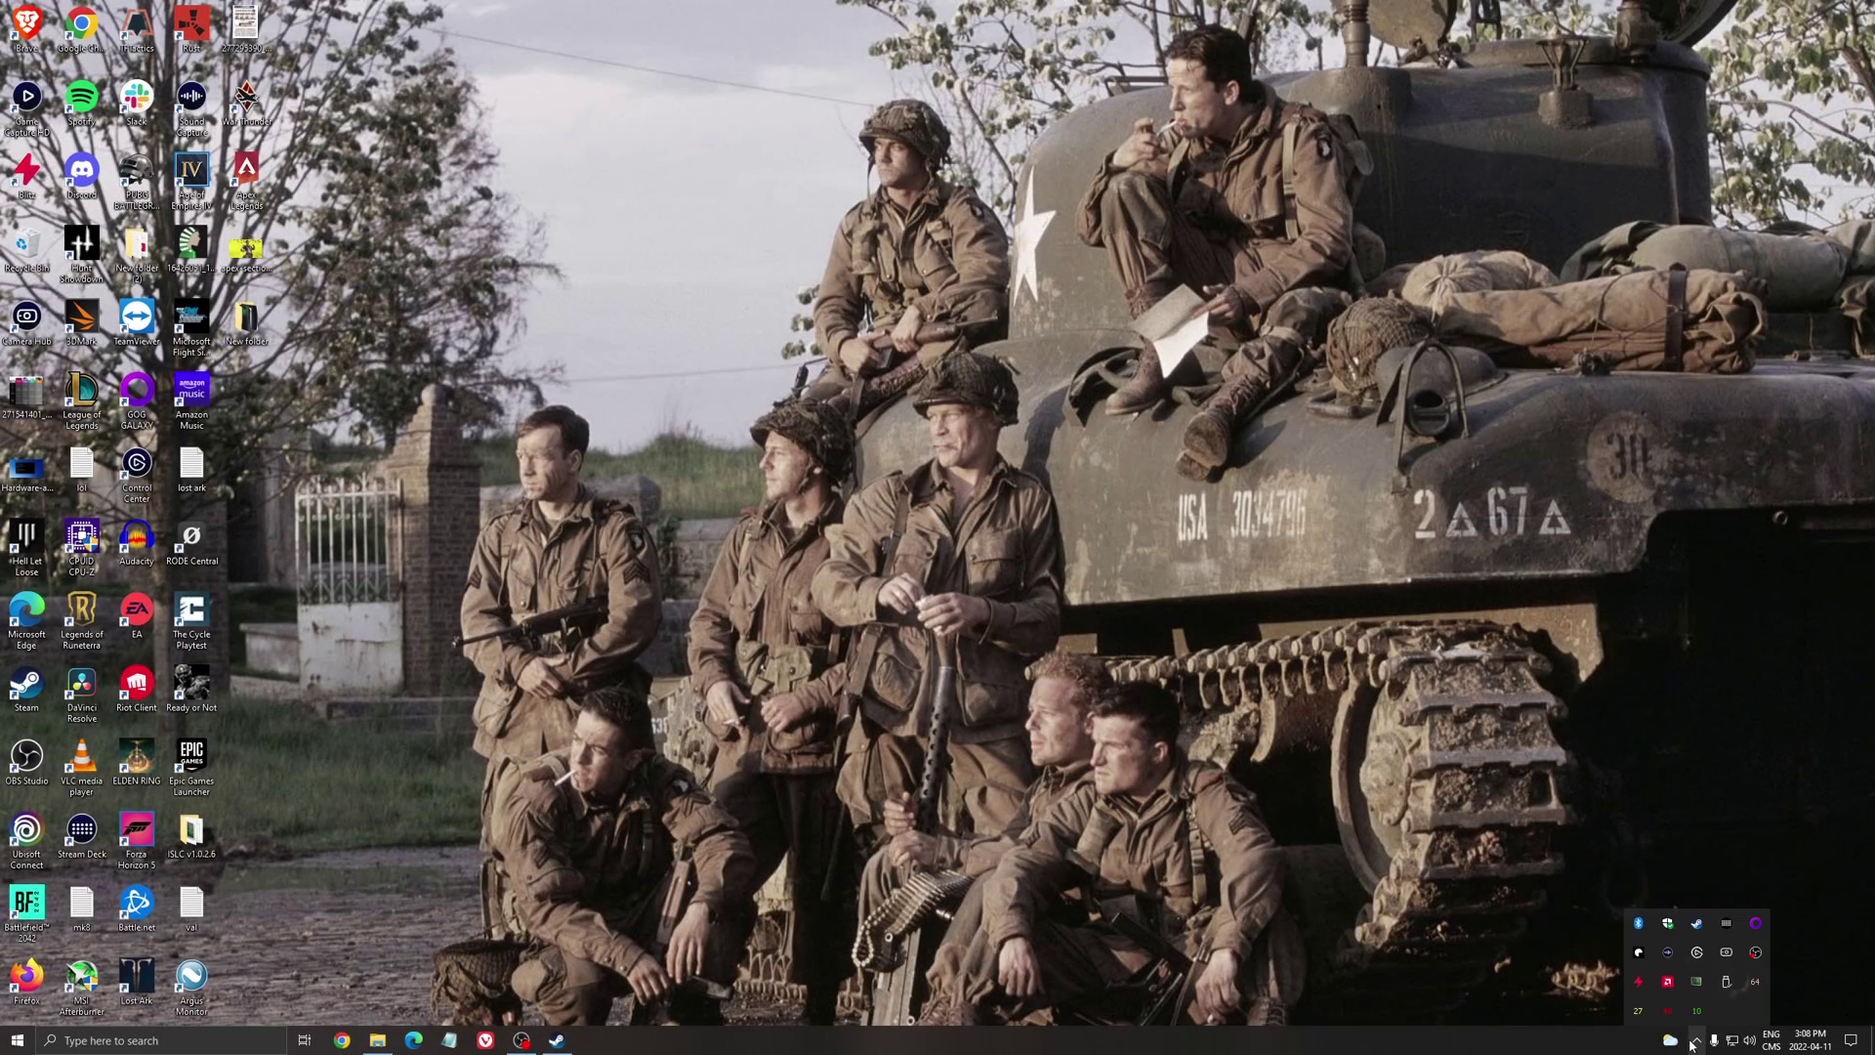
left_click(1691, 987)
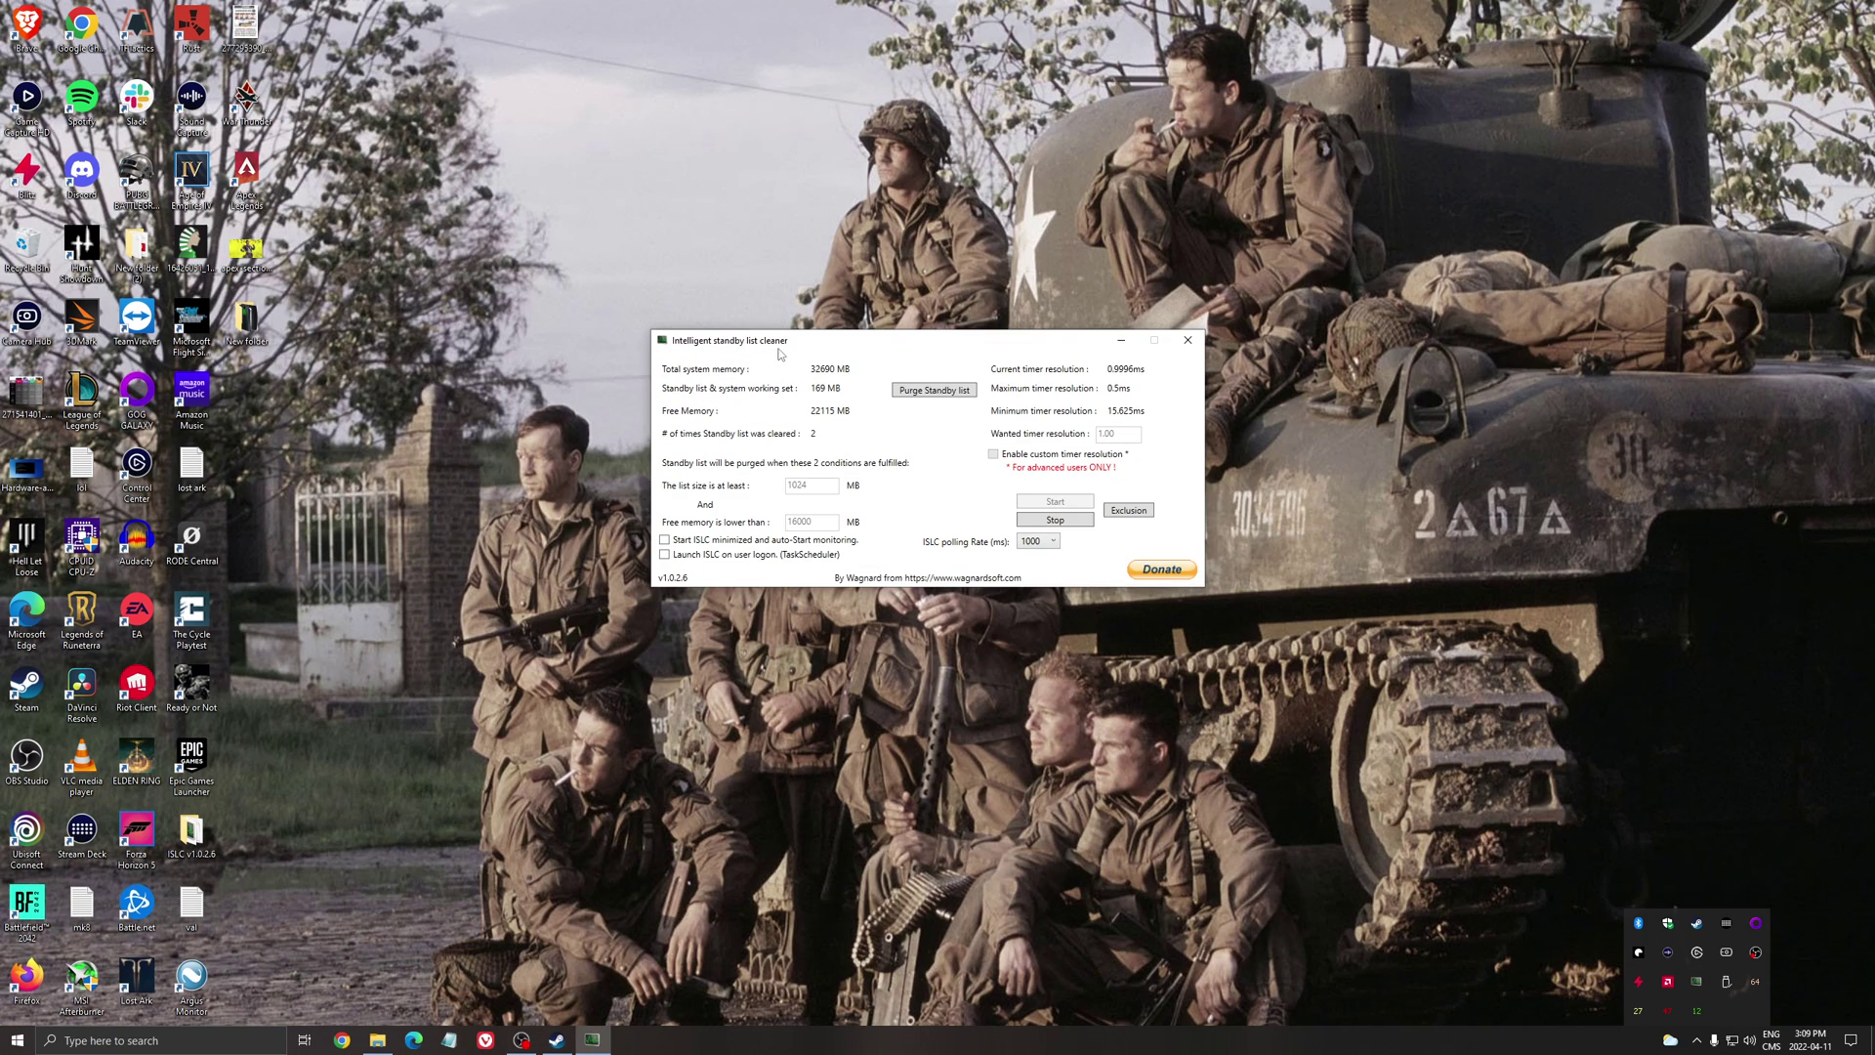
left_click_drag(867, 347, 859, 369)
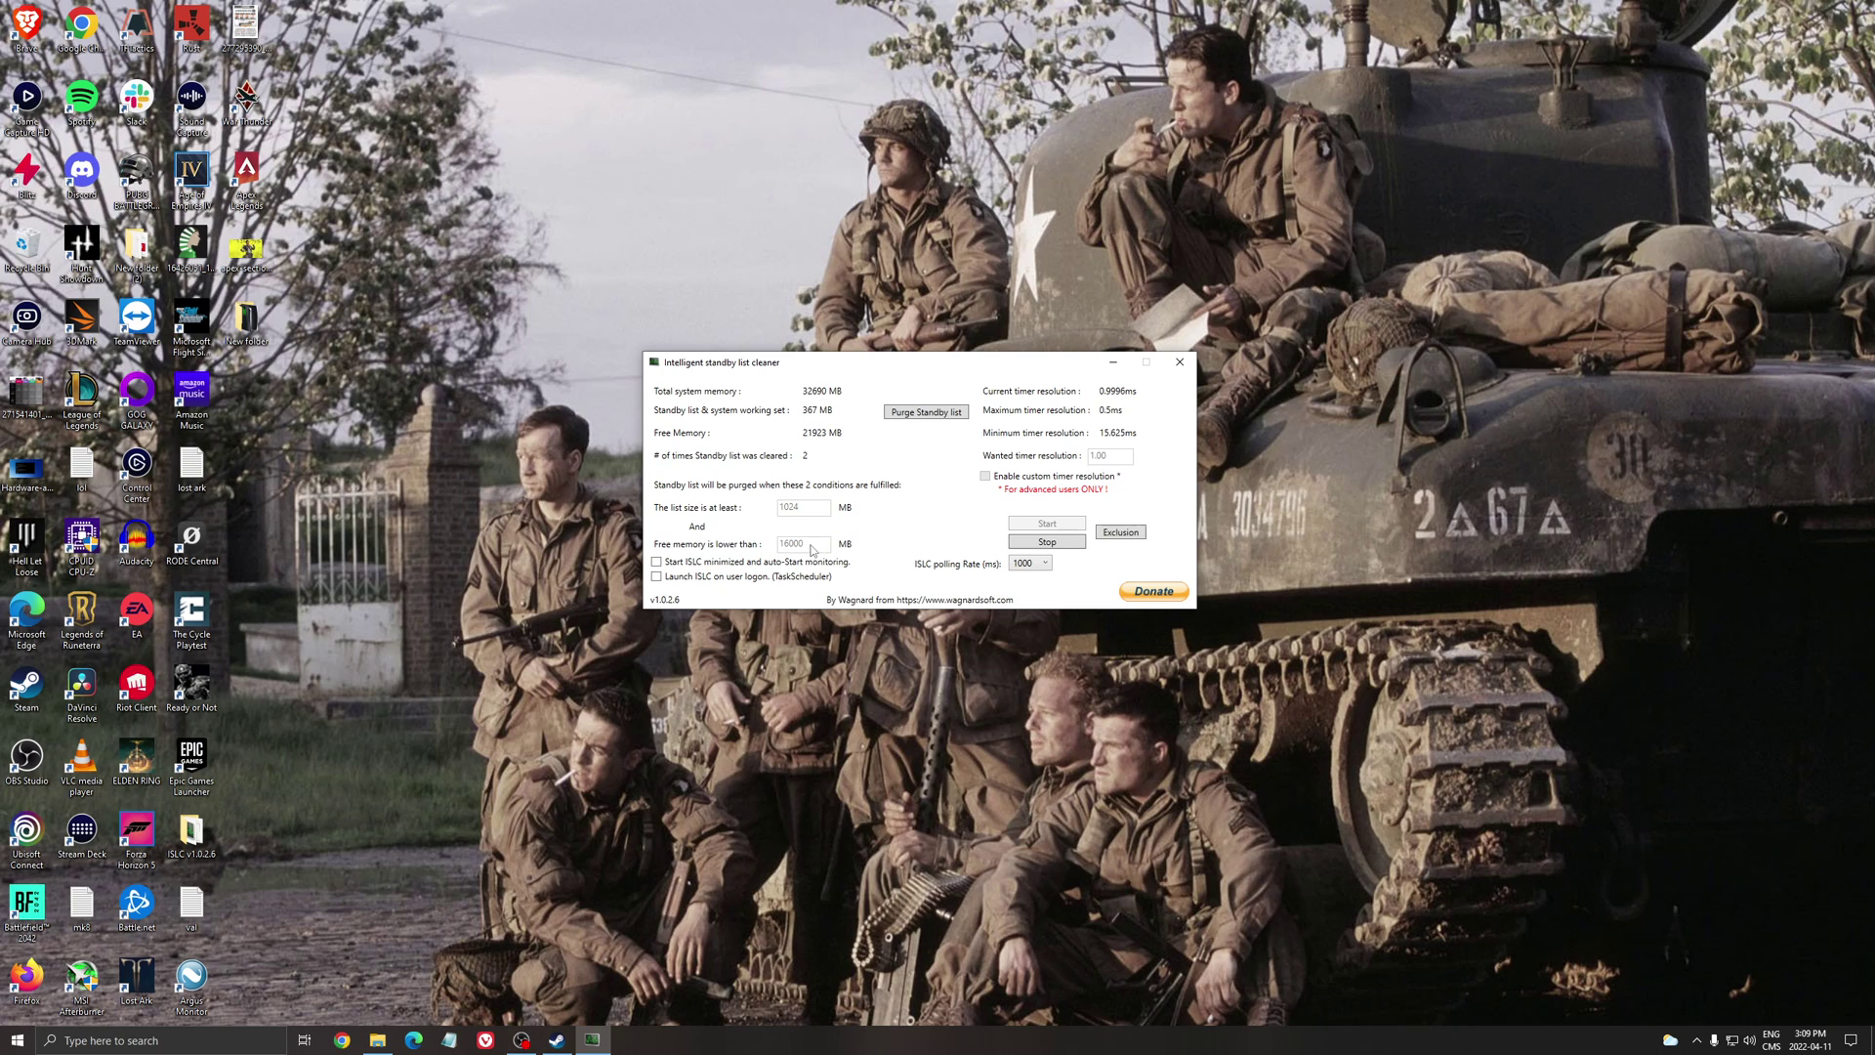
- Try other free-memory thresholds with monitoring stopped, return the threshold to 16000 MB, and restart monitoring before minimizing the window
left_click(1049, 541)
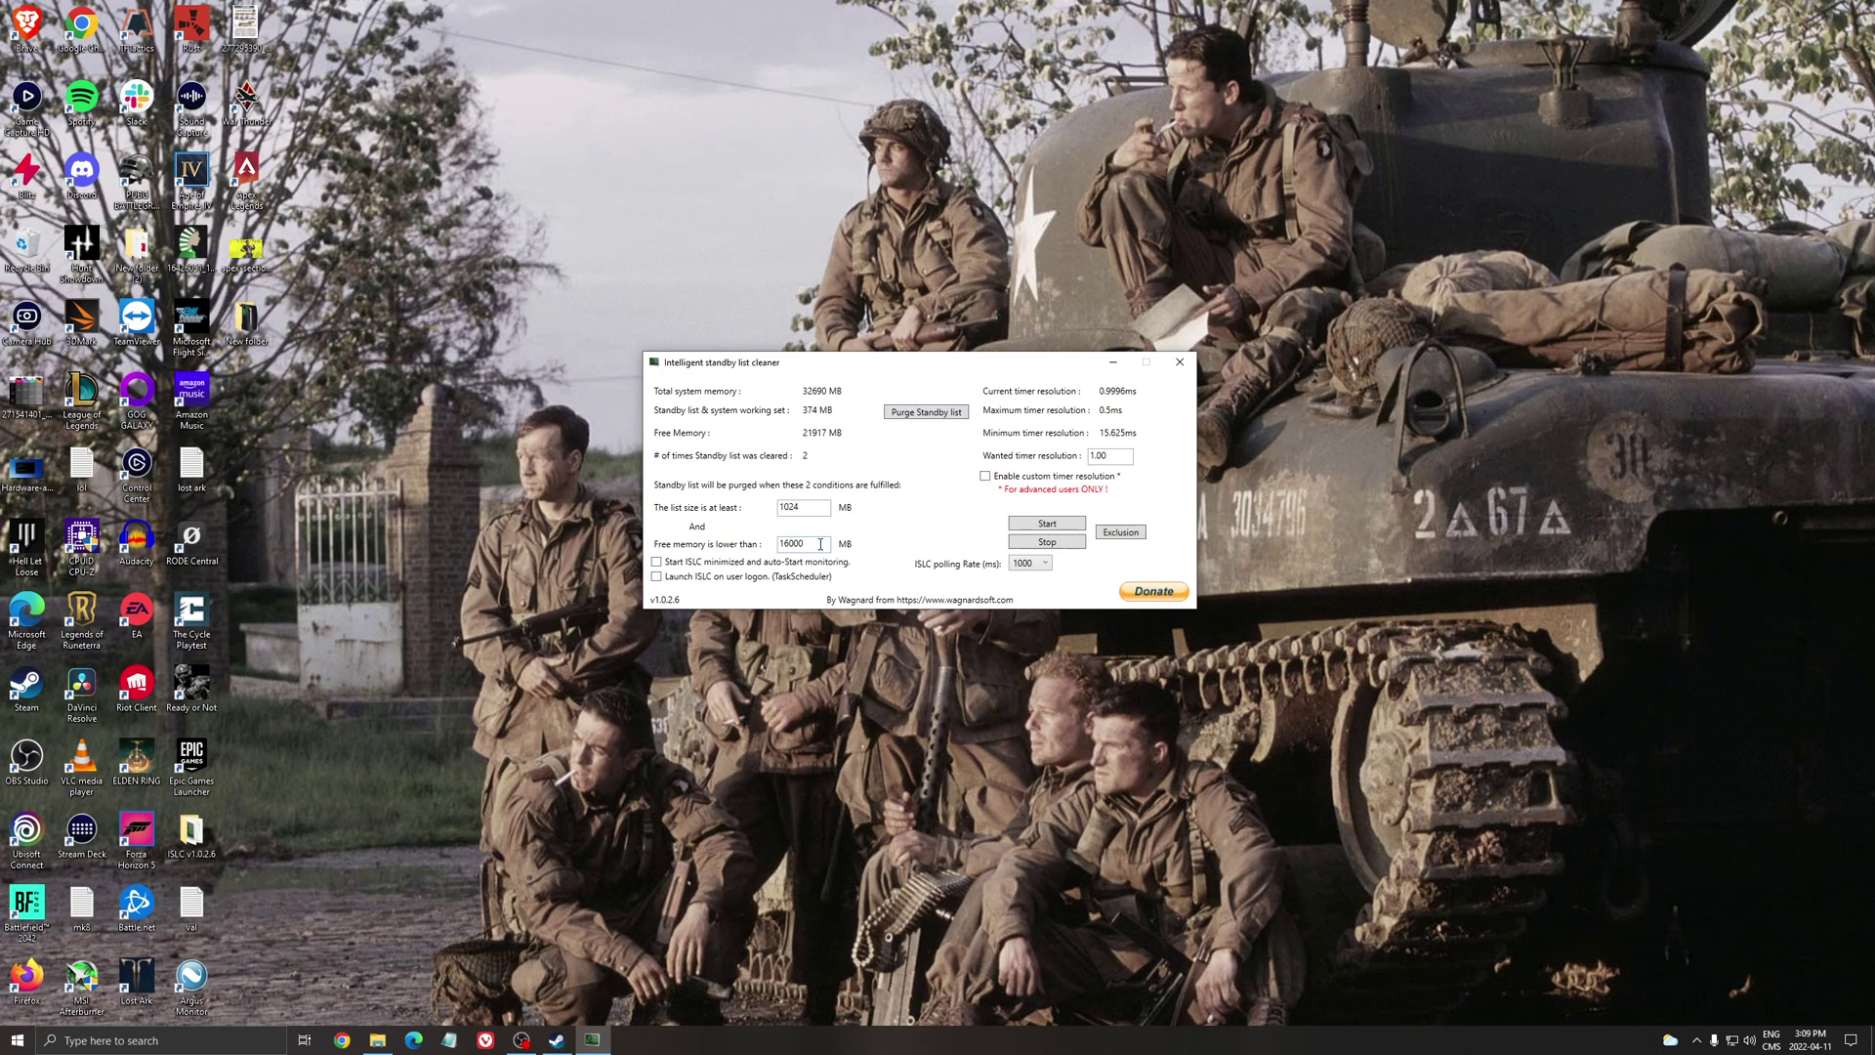
left_click_drag(820, 543, 544, 566)
type("8")
left_click_drag(815, 544, 586, 544)
type("80")
key("shift+Left")
key("shift+Left")
key("shift+Left")
key("shift+Left")
type("1")
left_click(1077, 527)
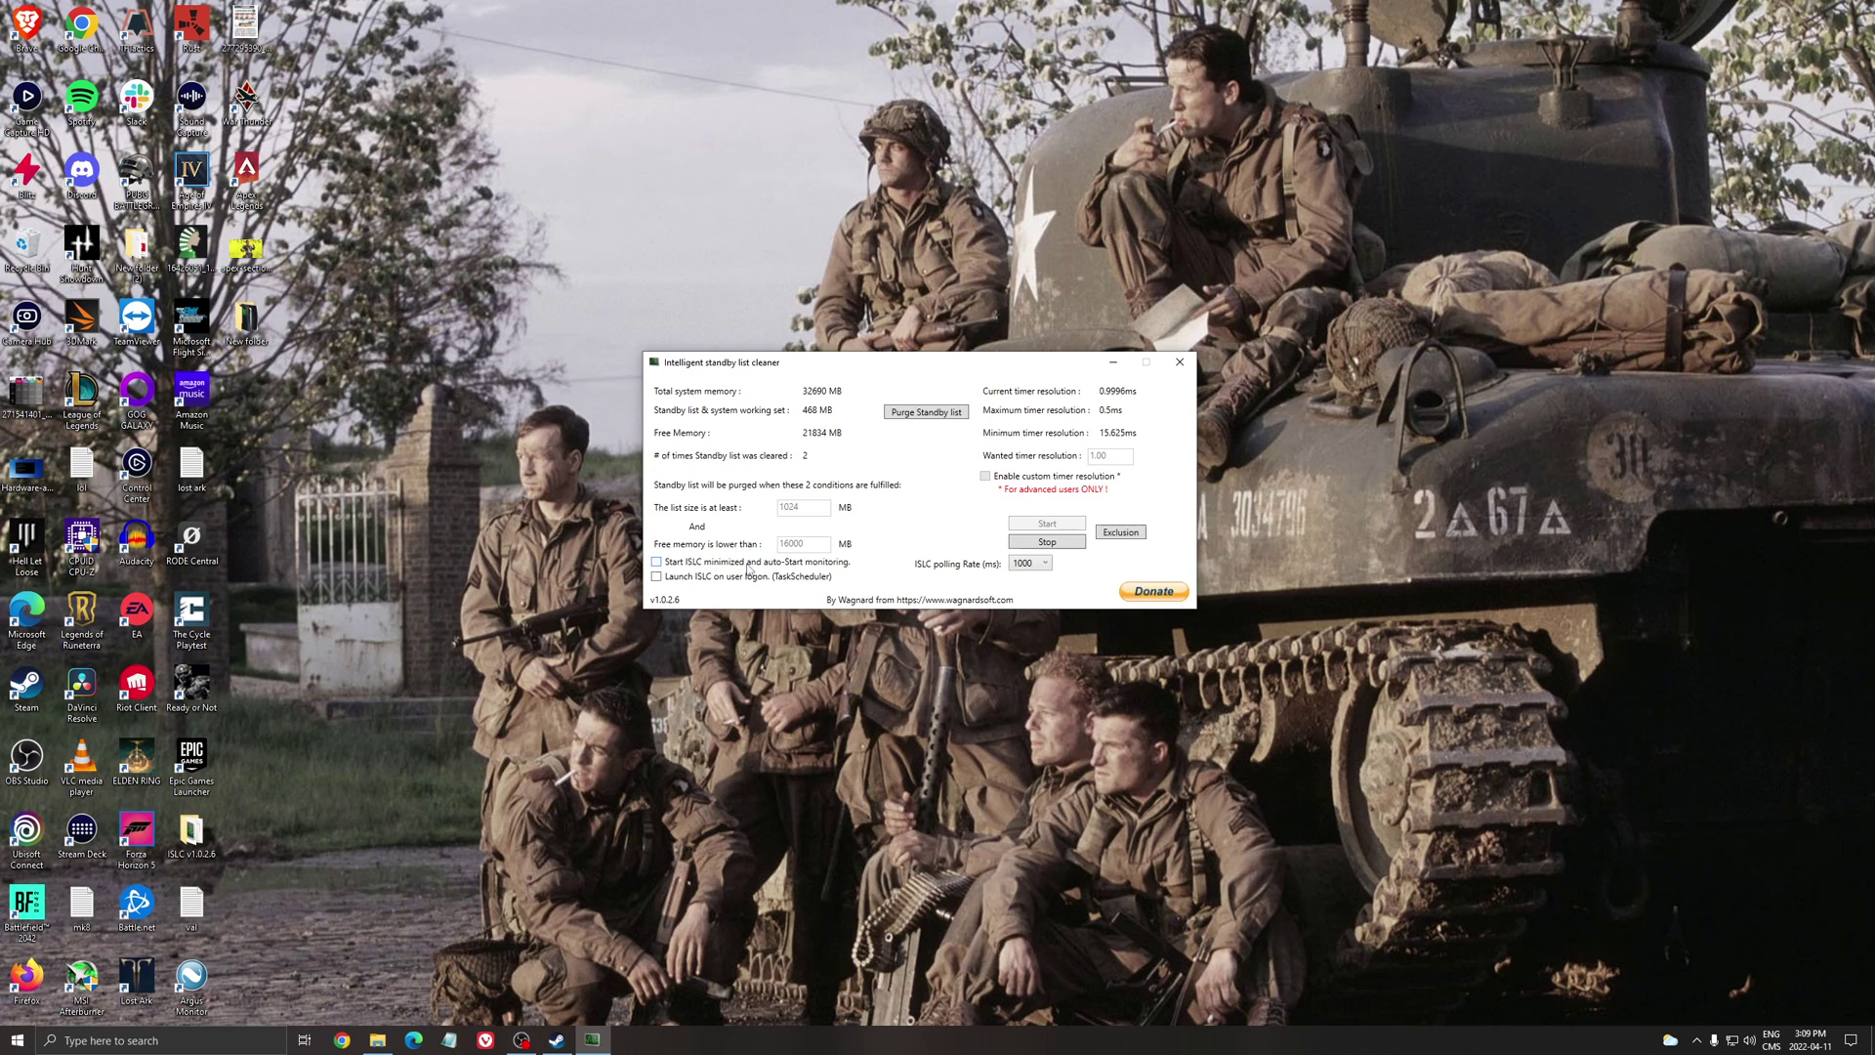
left_click(1113, 362)
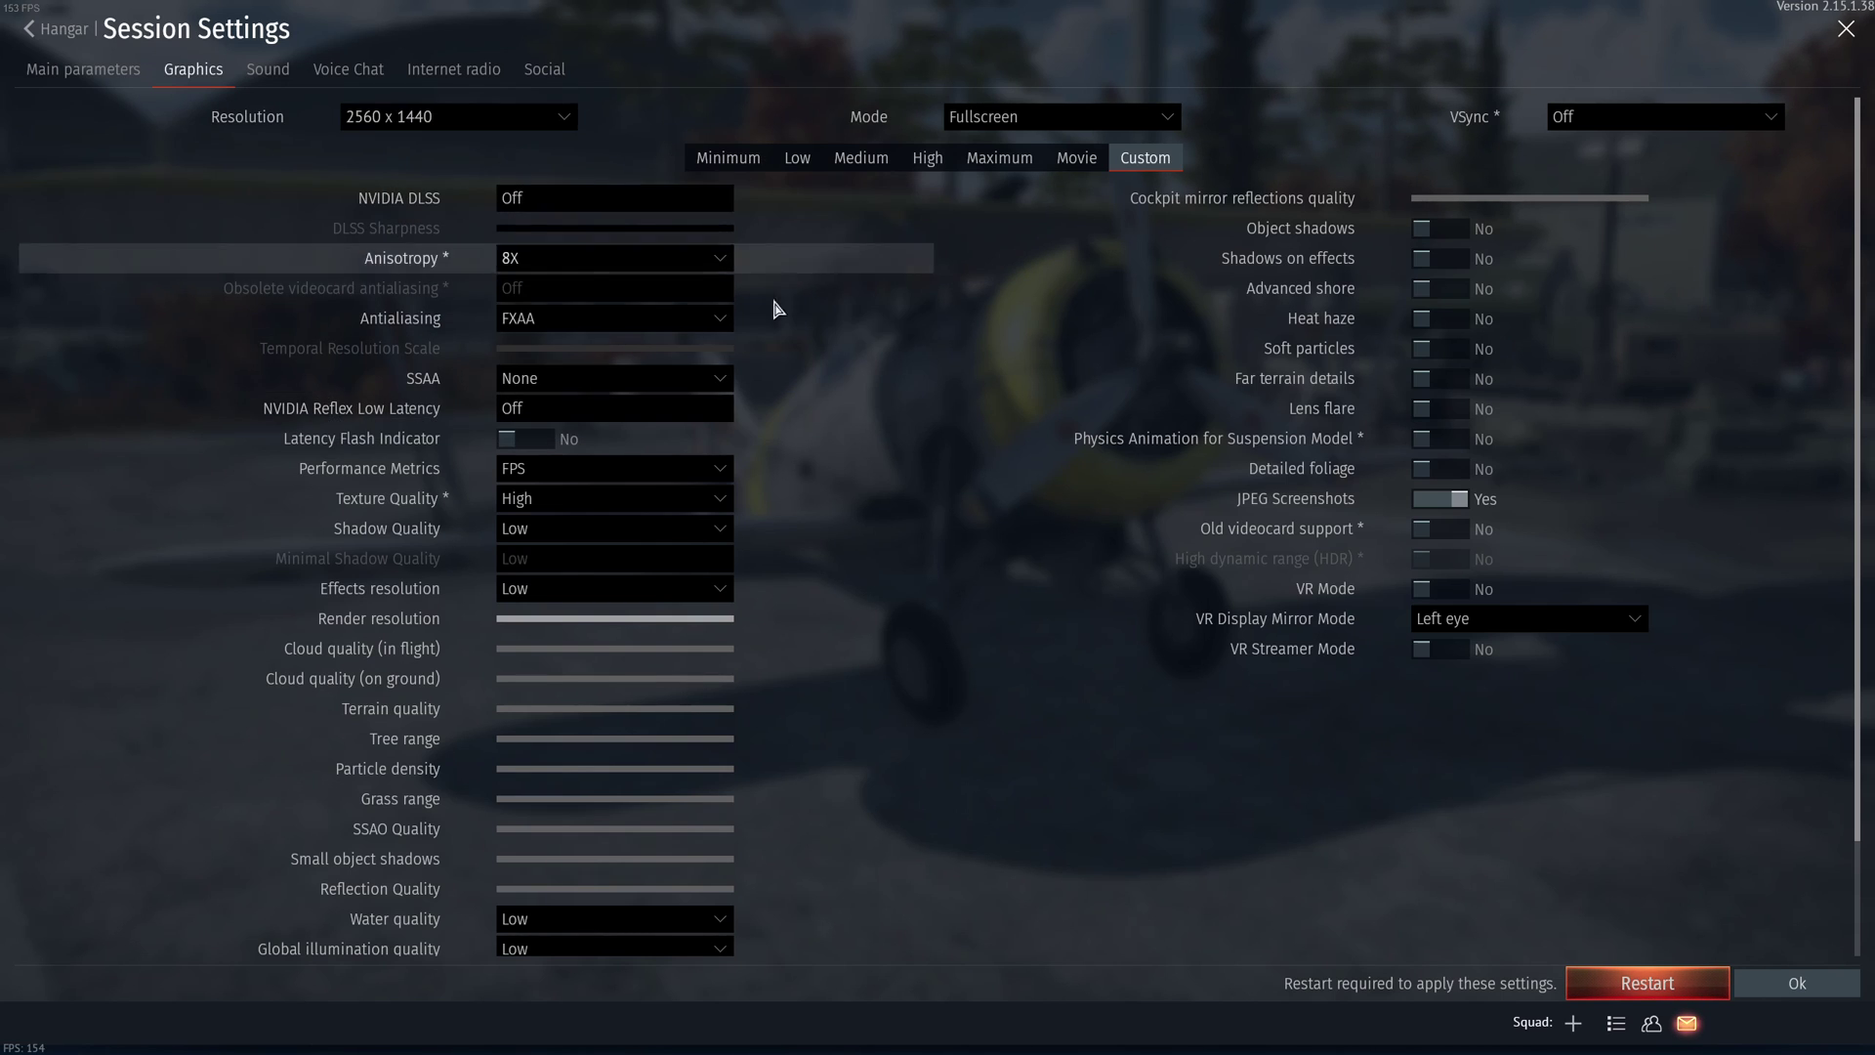
- Review the available anisotropy levels in War Thunder's graphics settings, leaving 8X selected
scroll(829, 377, "down", 2)
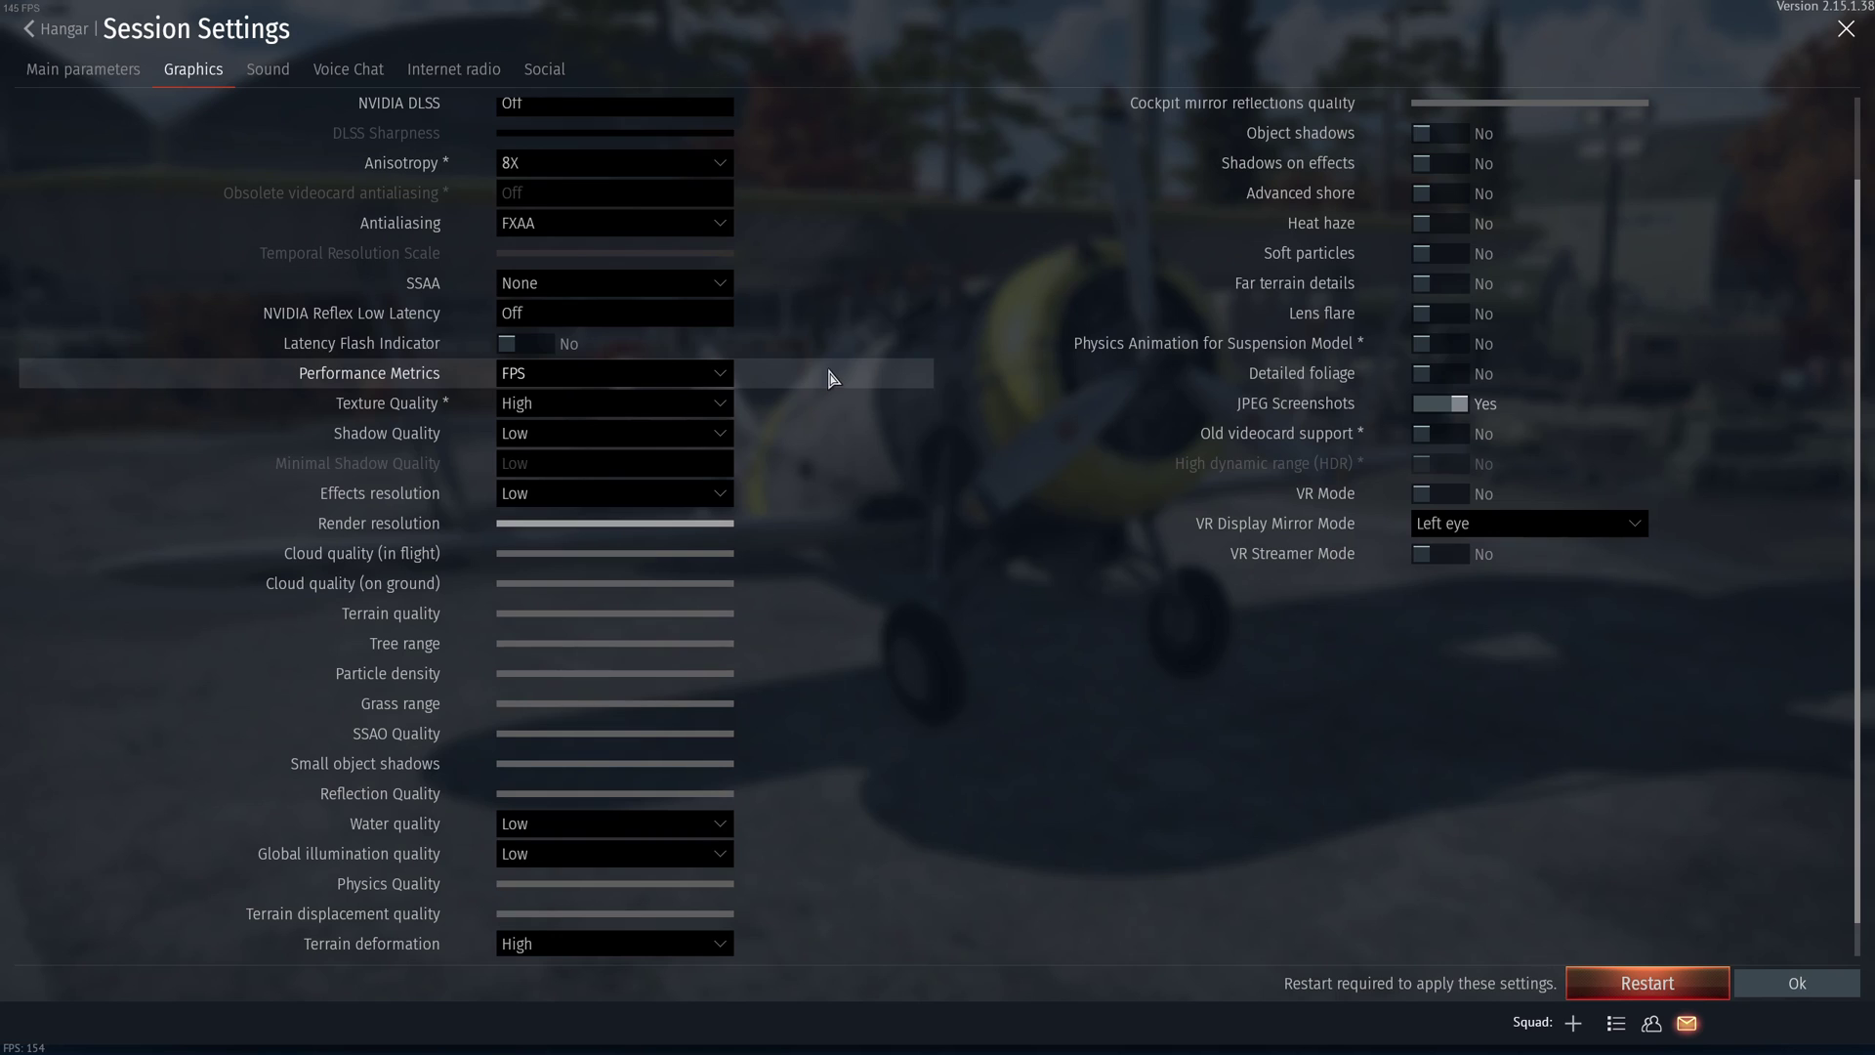
left_click(599, 171)
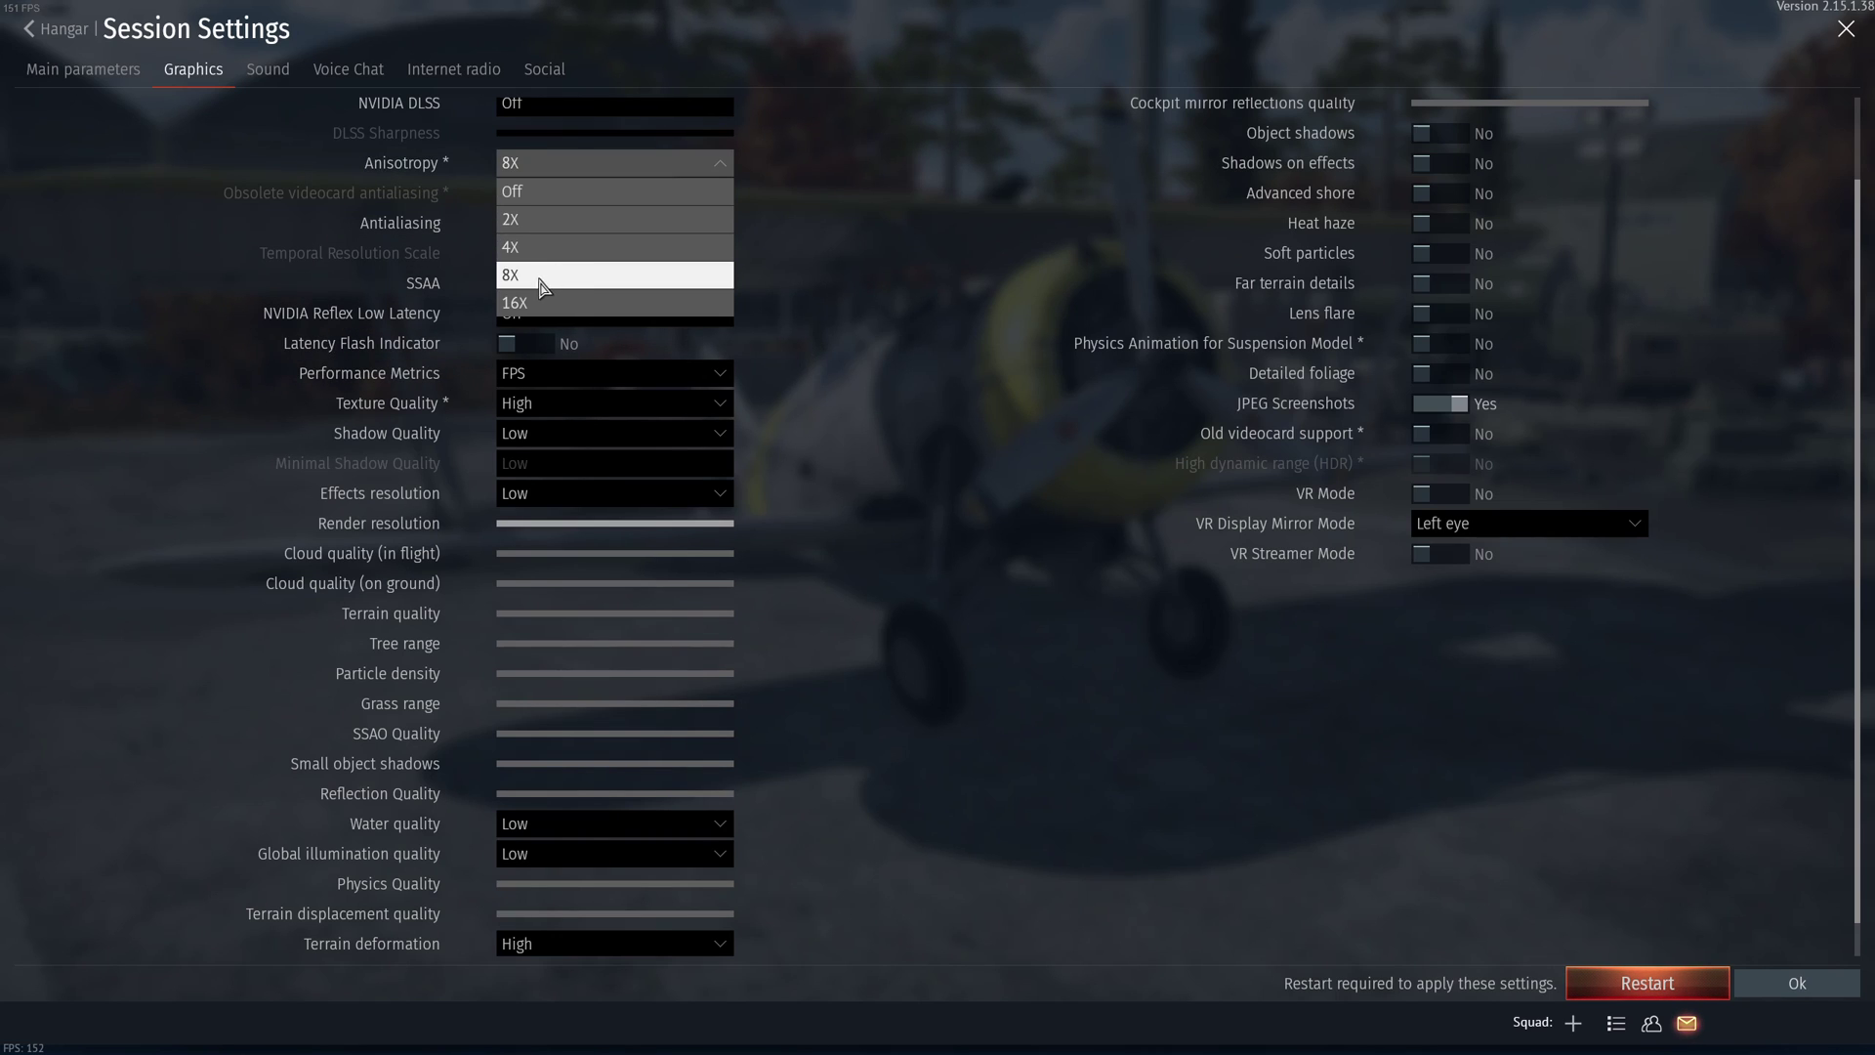
left_click(858, 209)
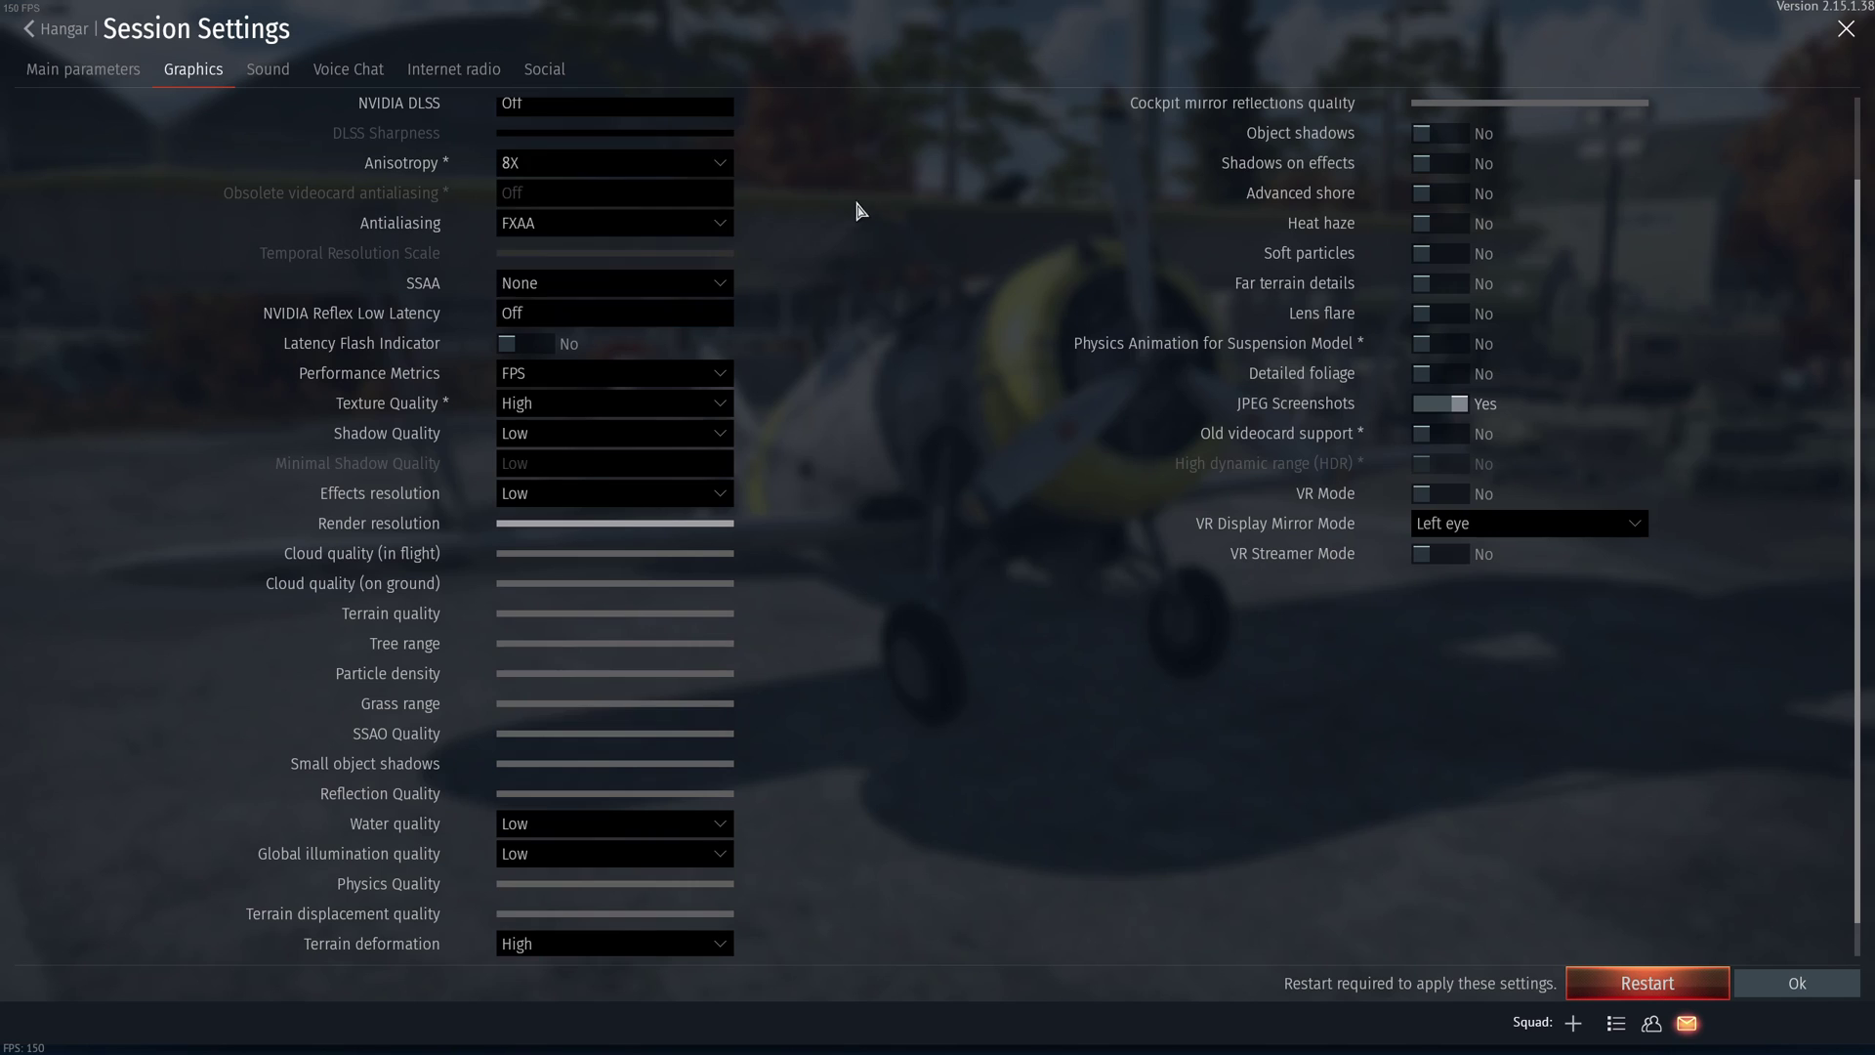
scroll(711, 263, "up", 2)
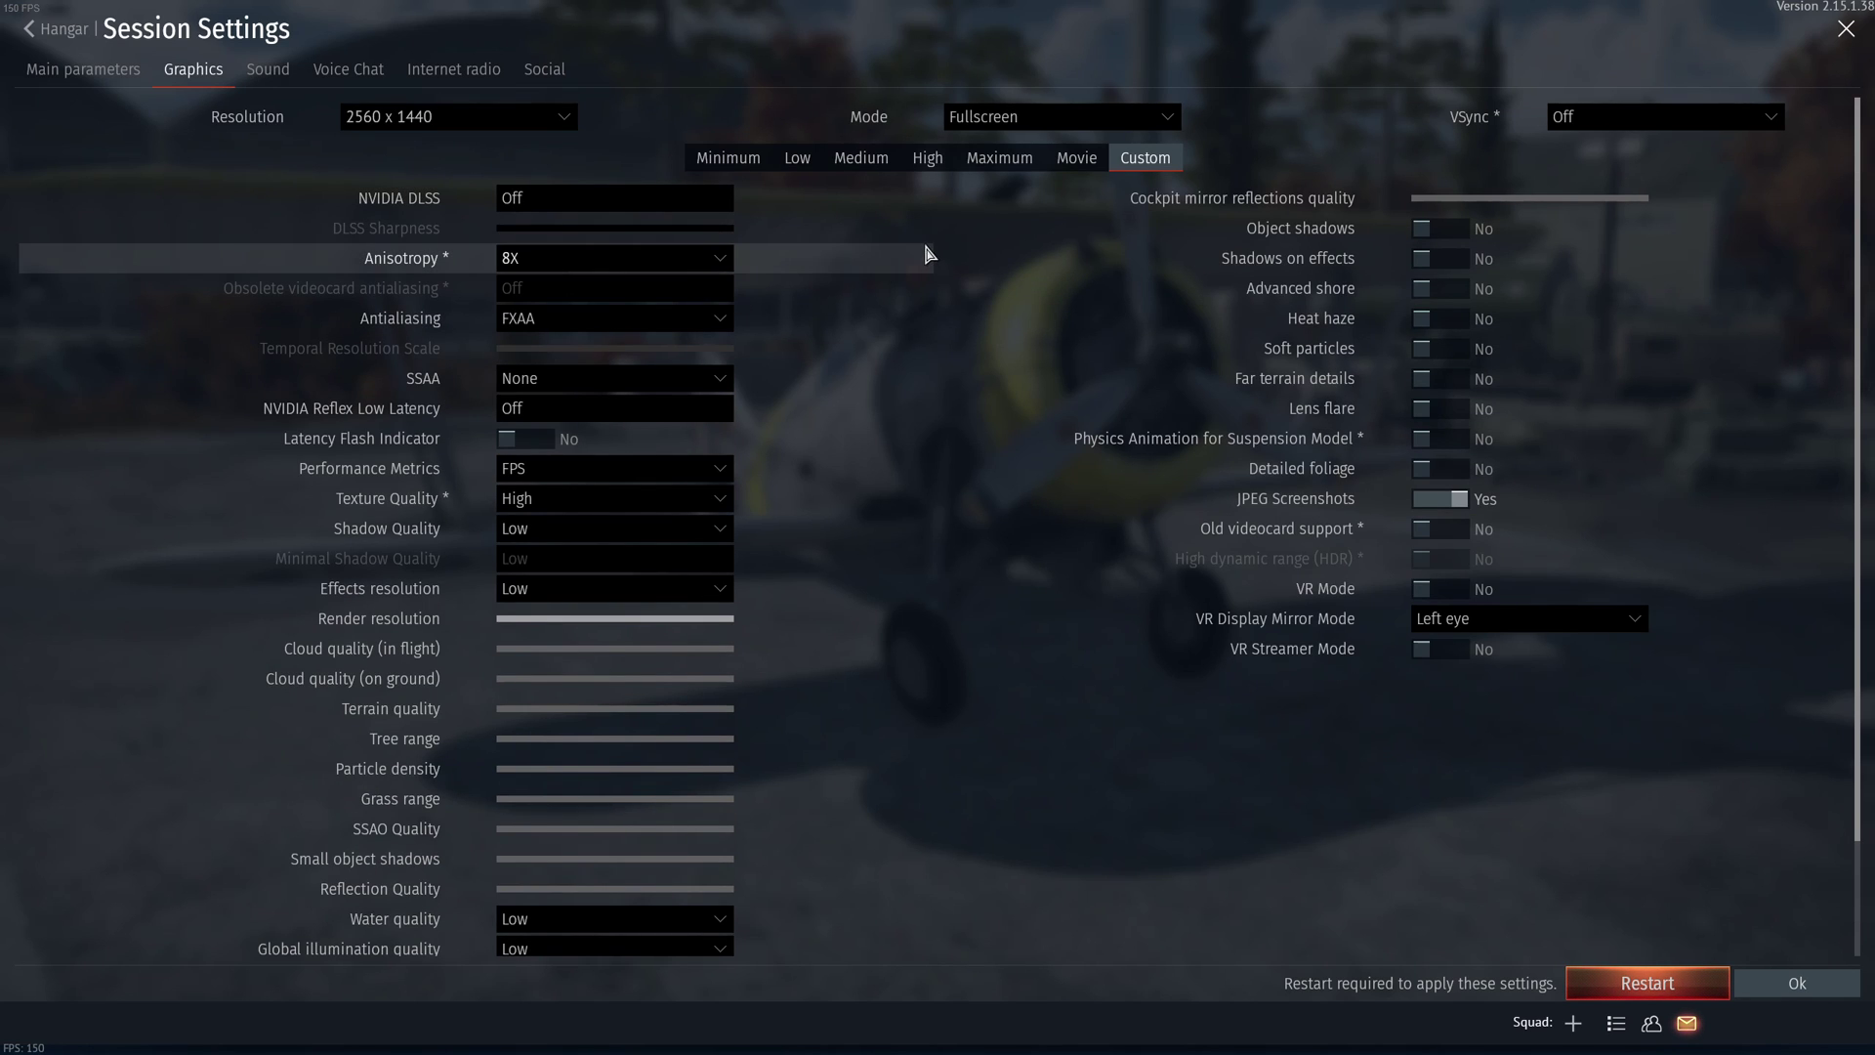
left_click(642, 261)
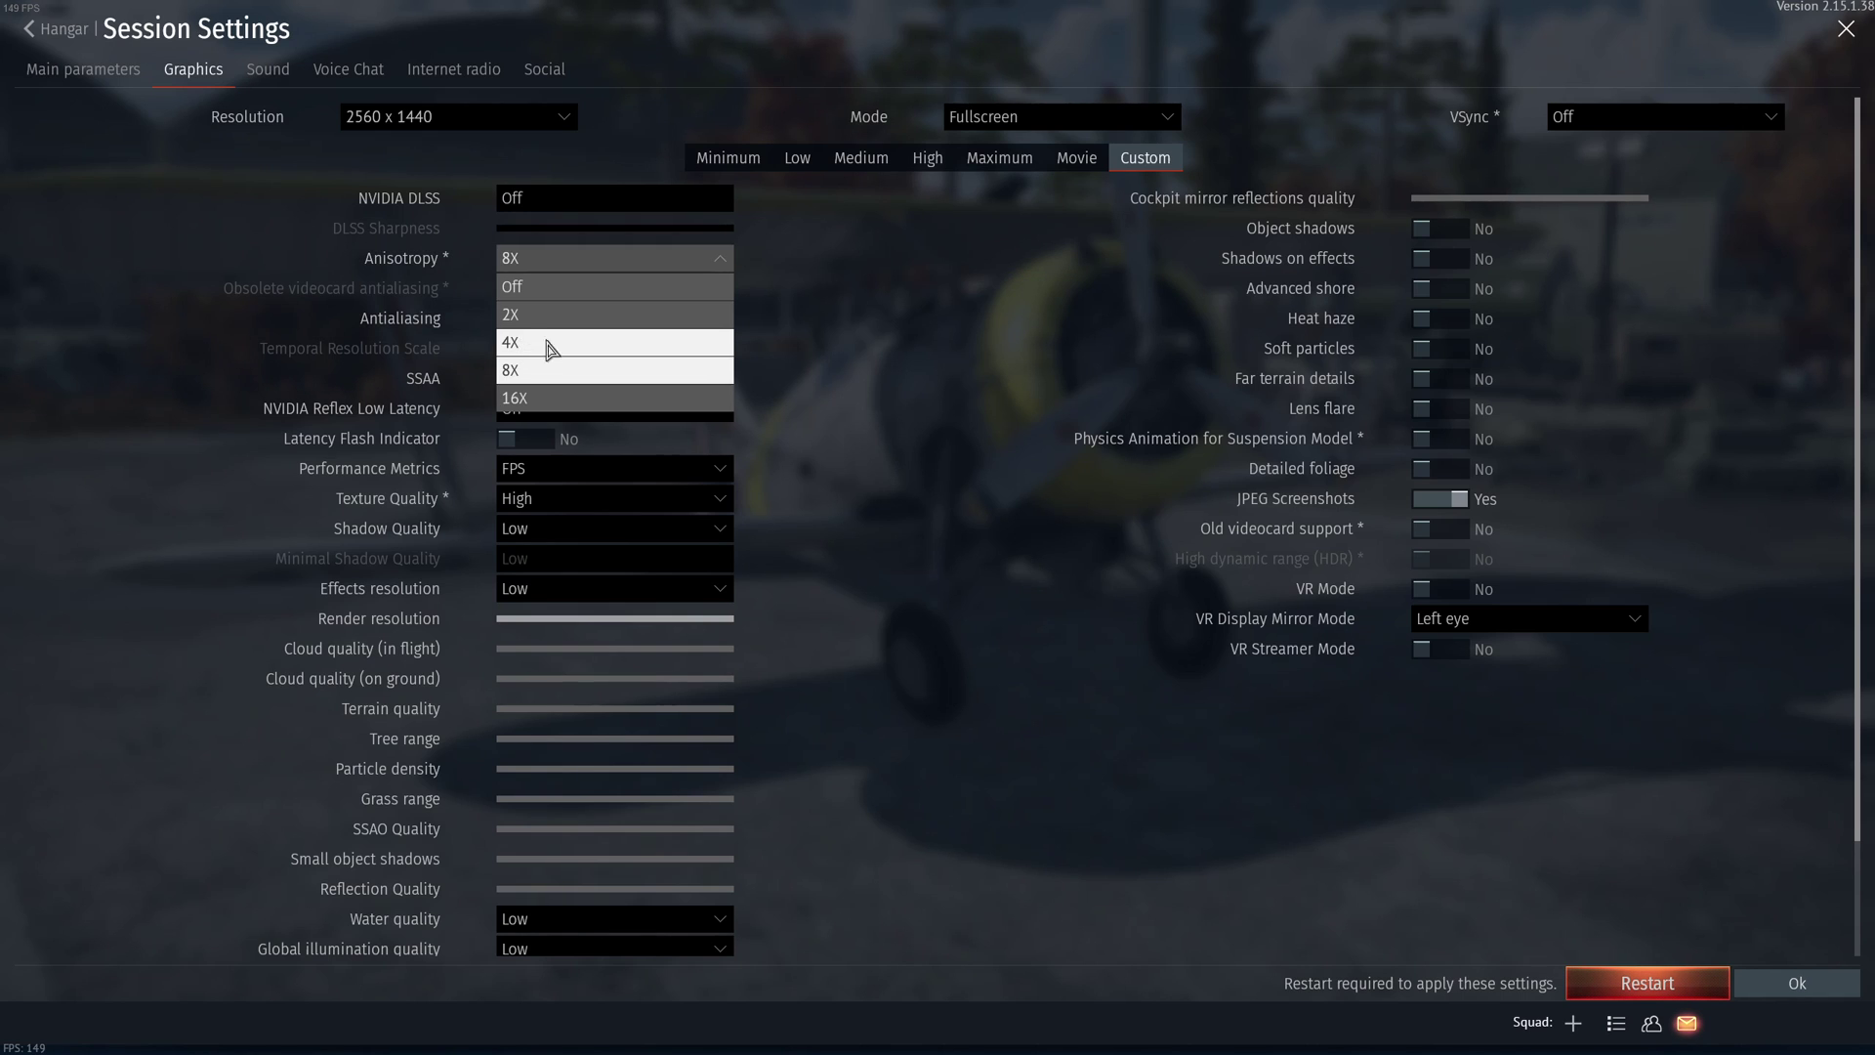
left_click(598, 266)
scroll(515, 259, "down", 3)
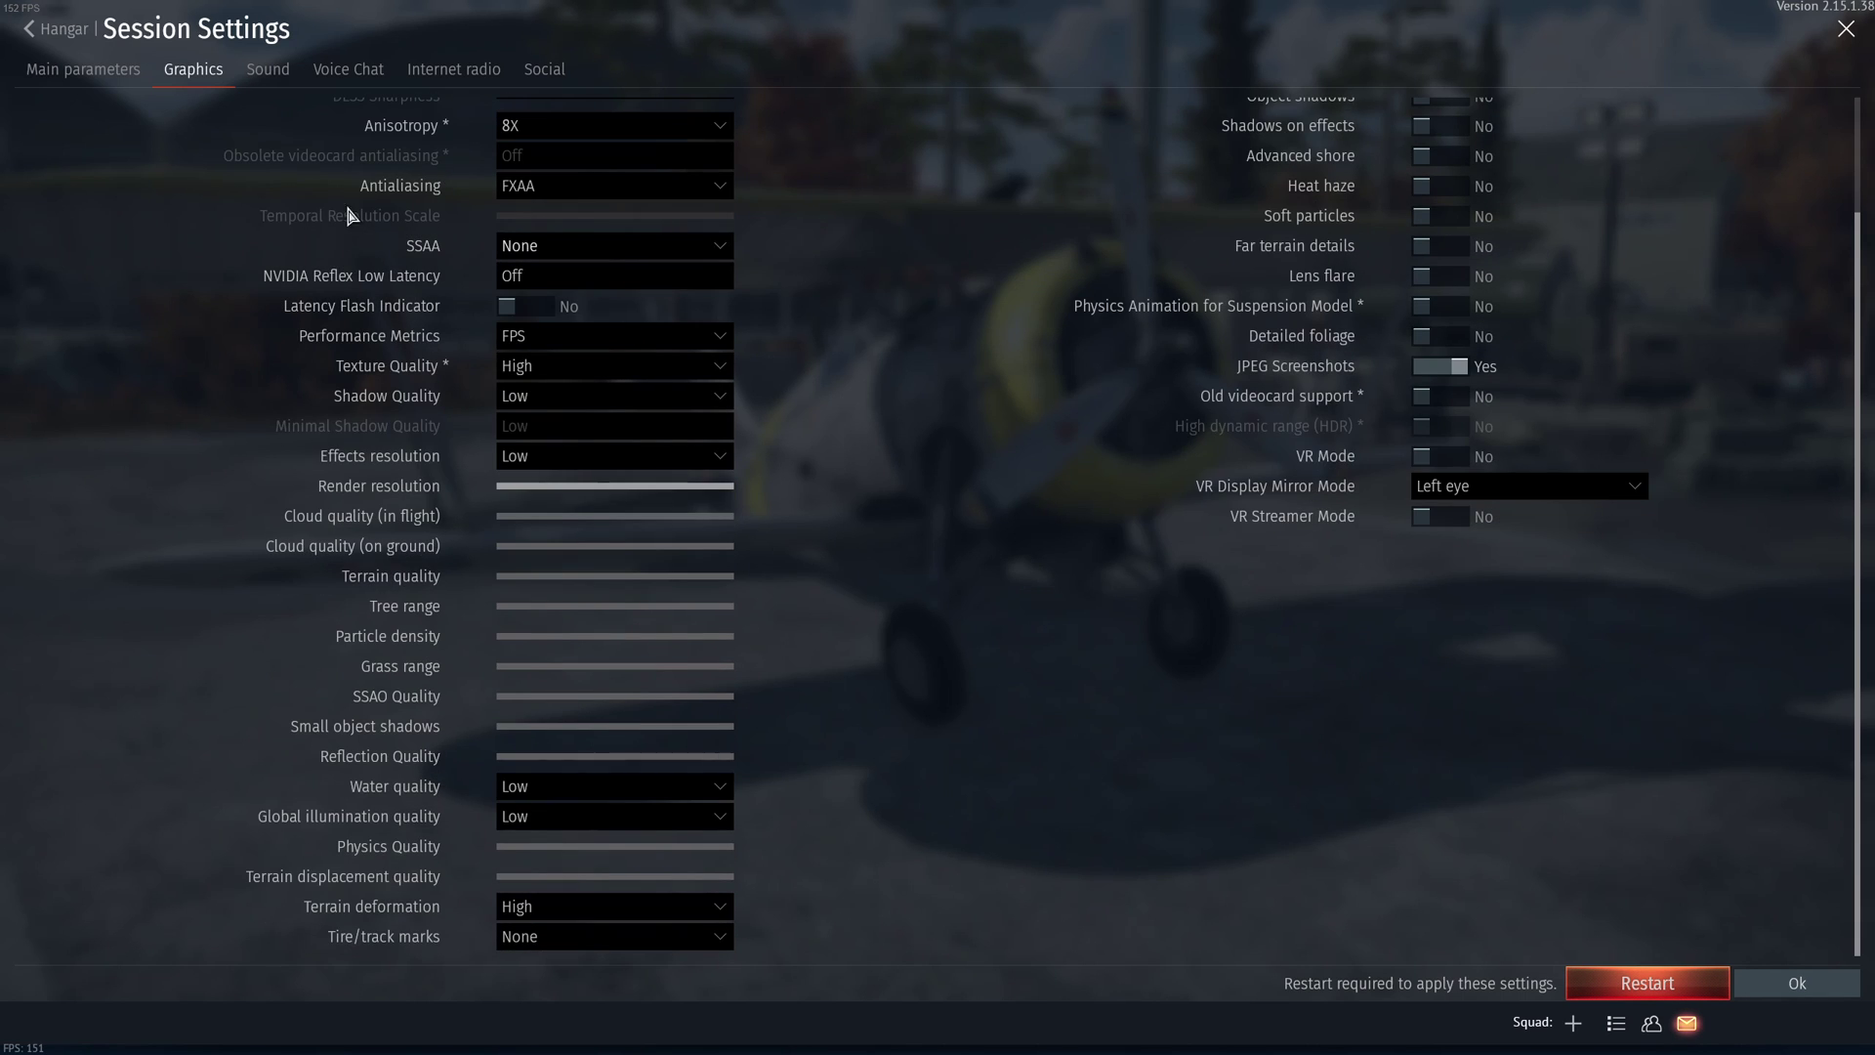
- Review the antialiasing and texture quality options, leaving FXAA and High selected
left_click(569, 191)
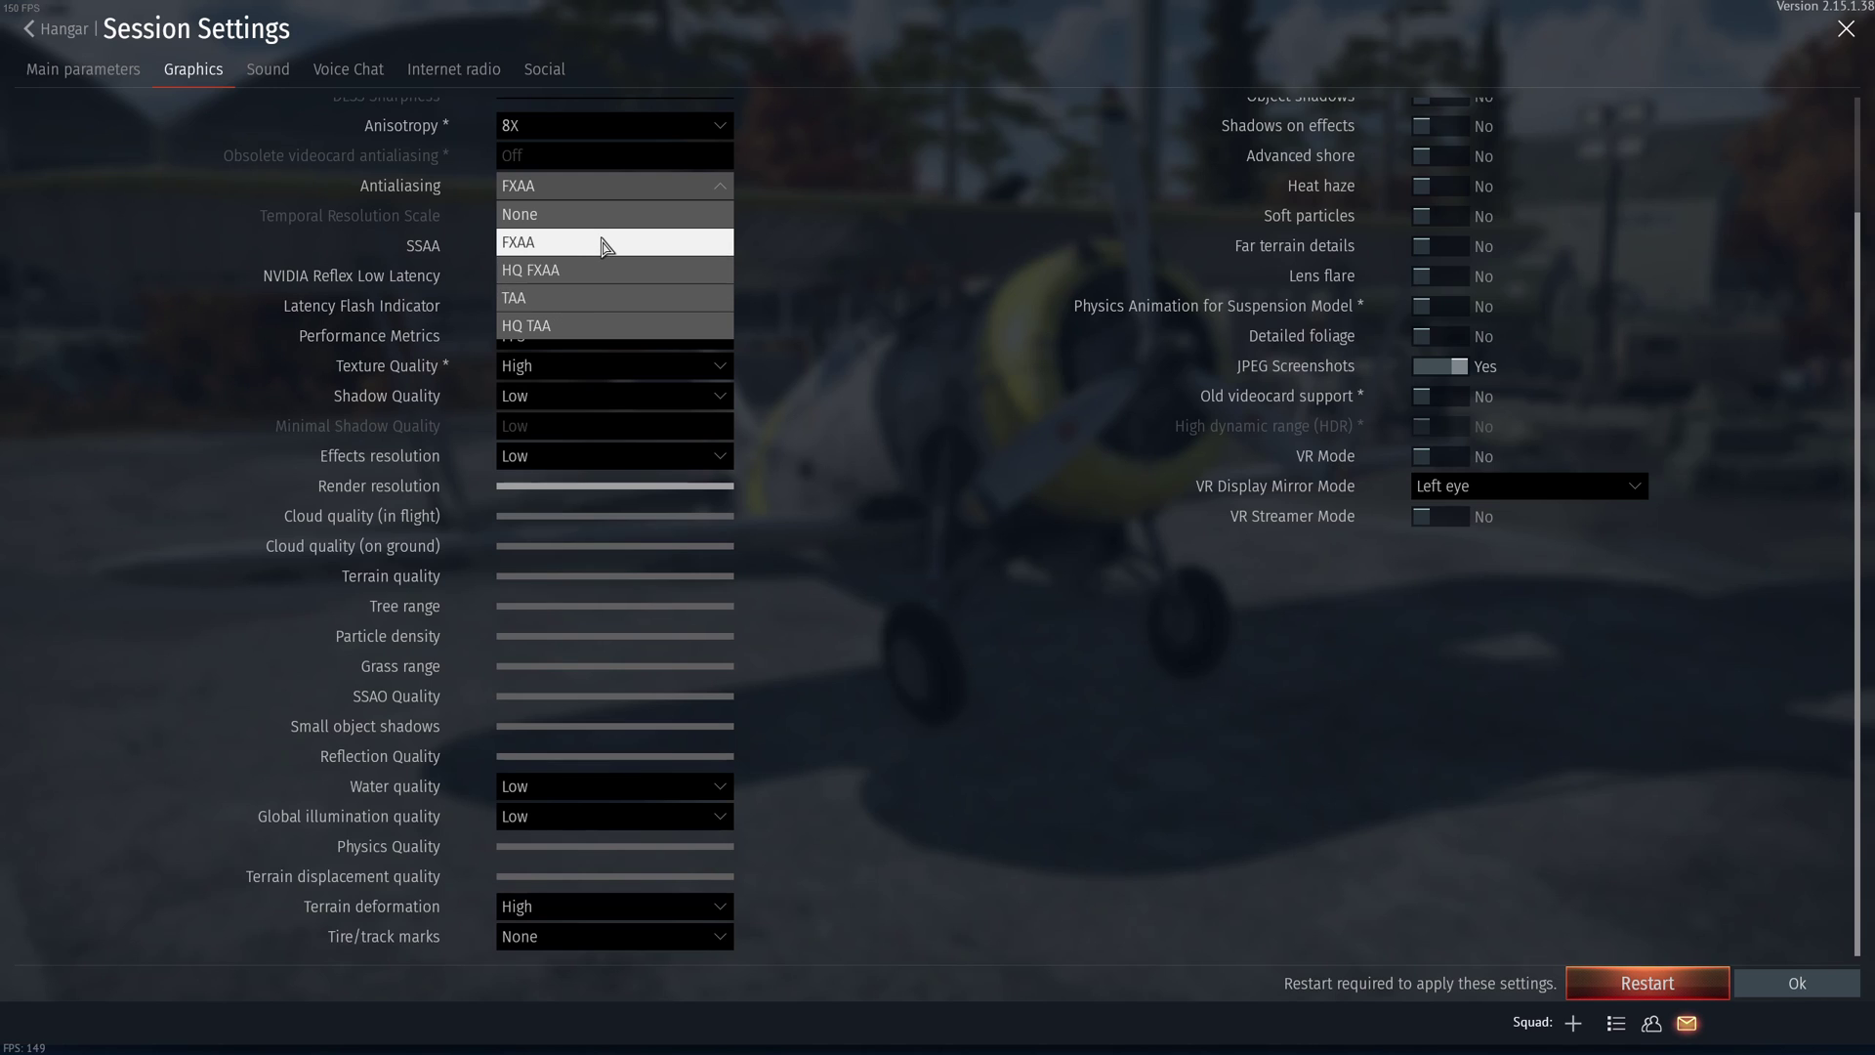
left_click(881, 228)
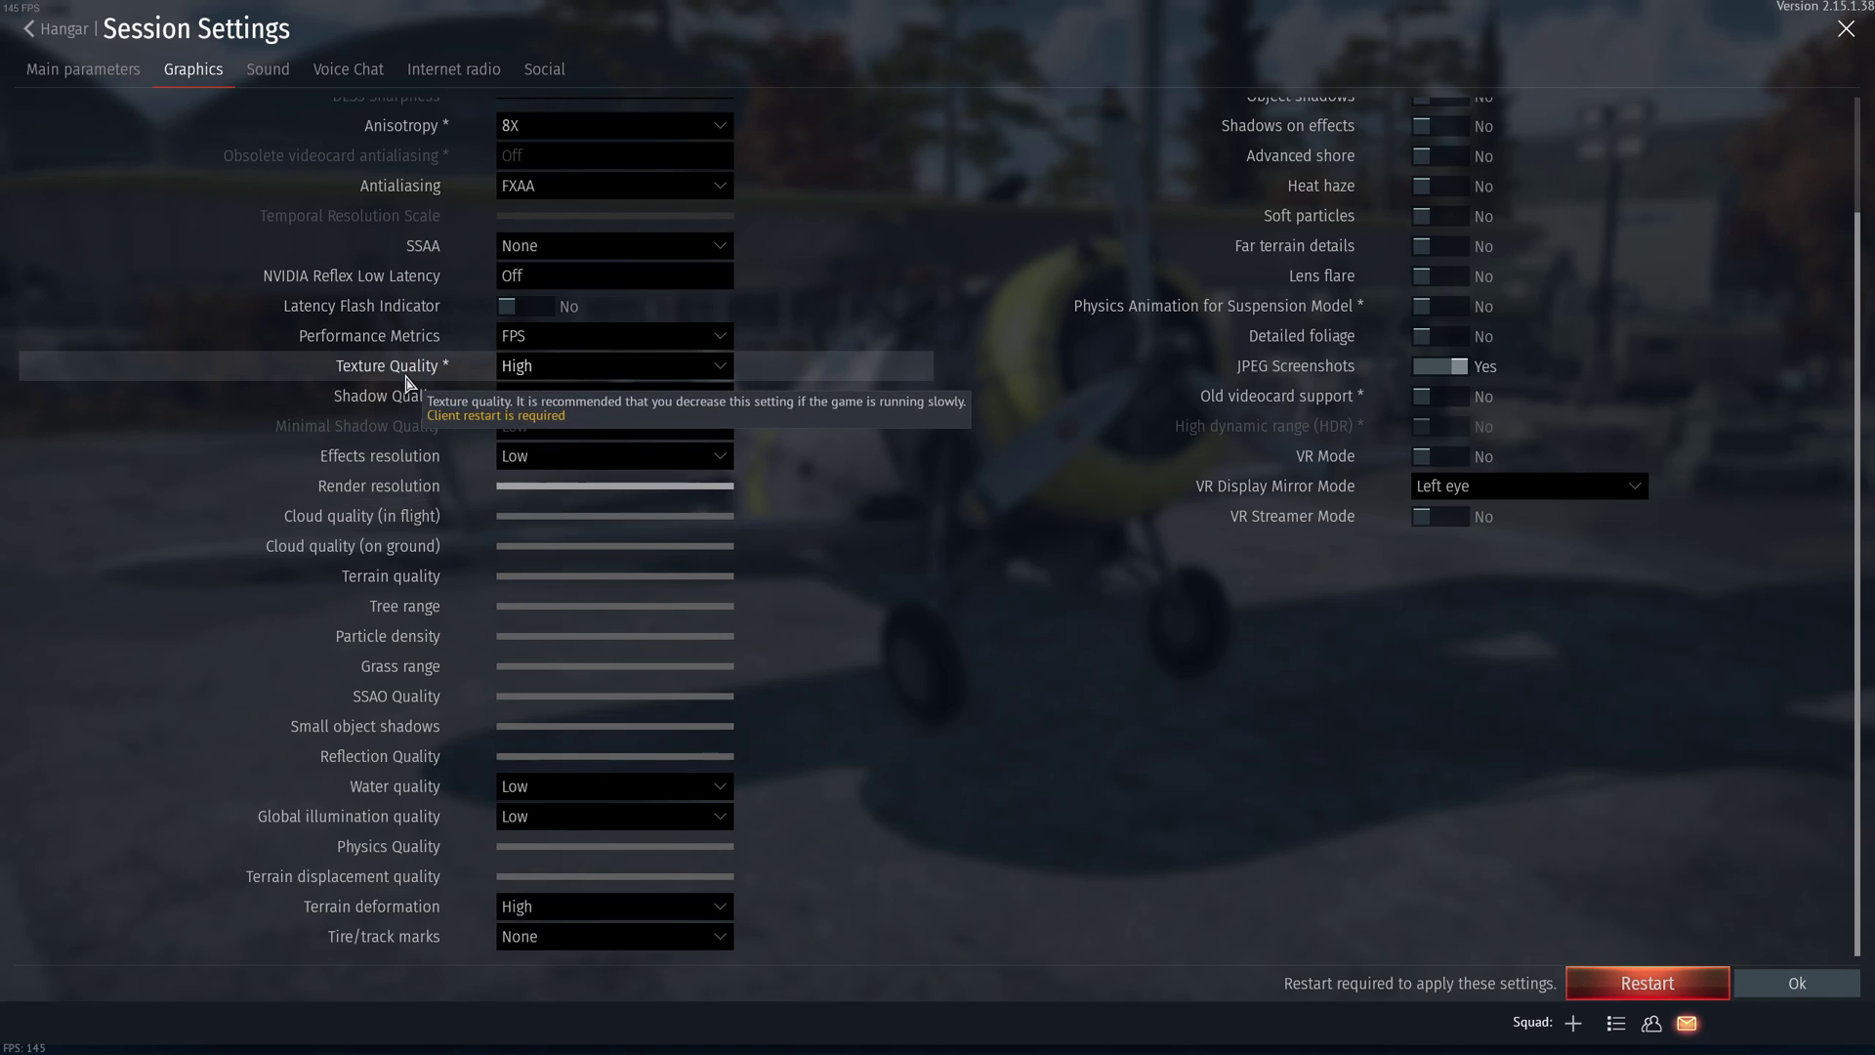
left_click(532, 366)
left_click(524, 468)
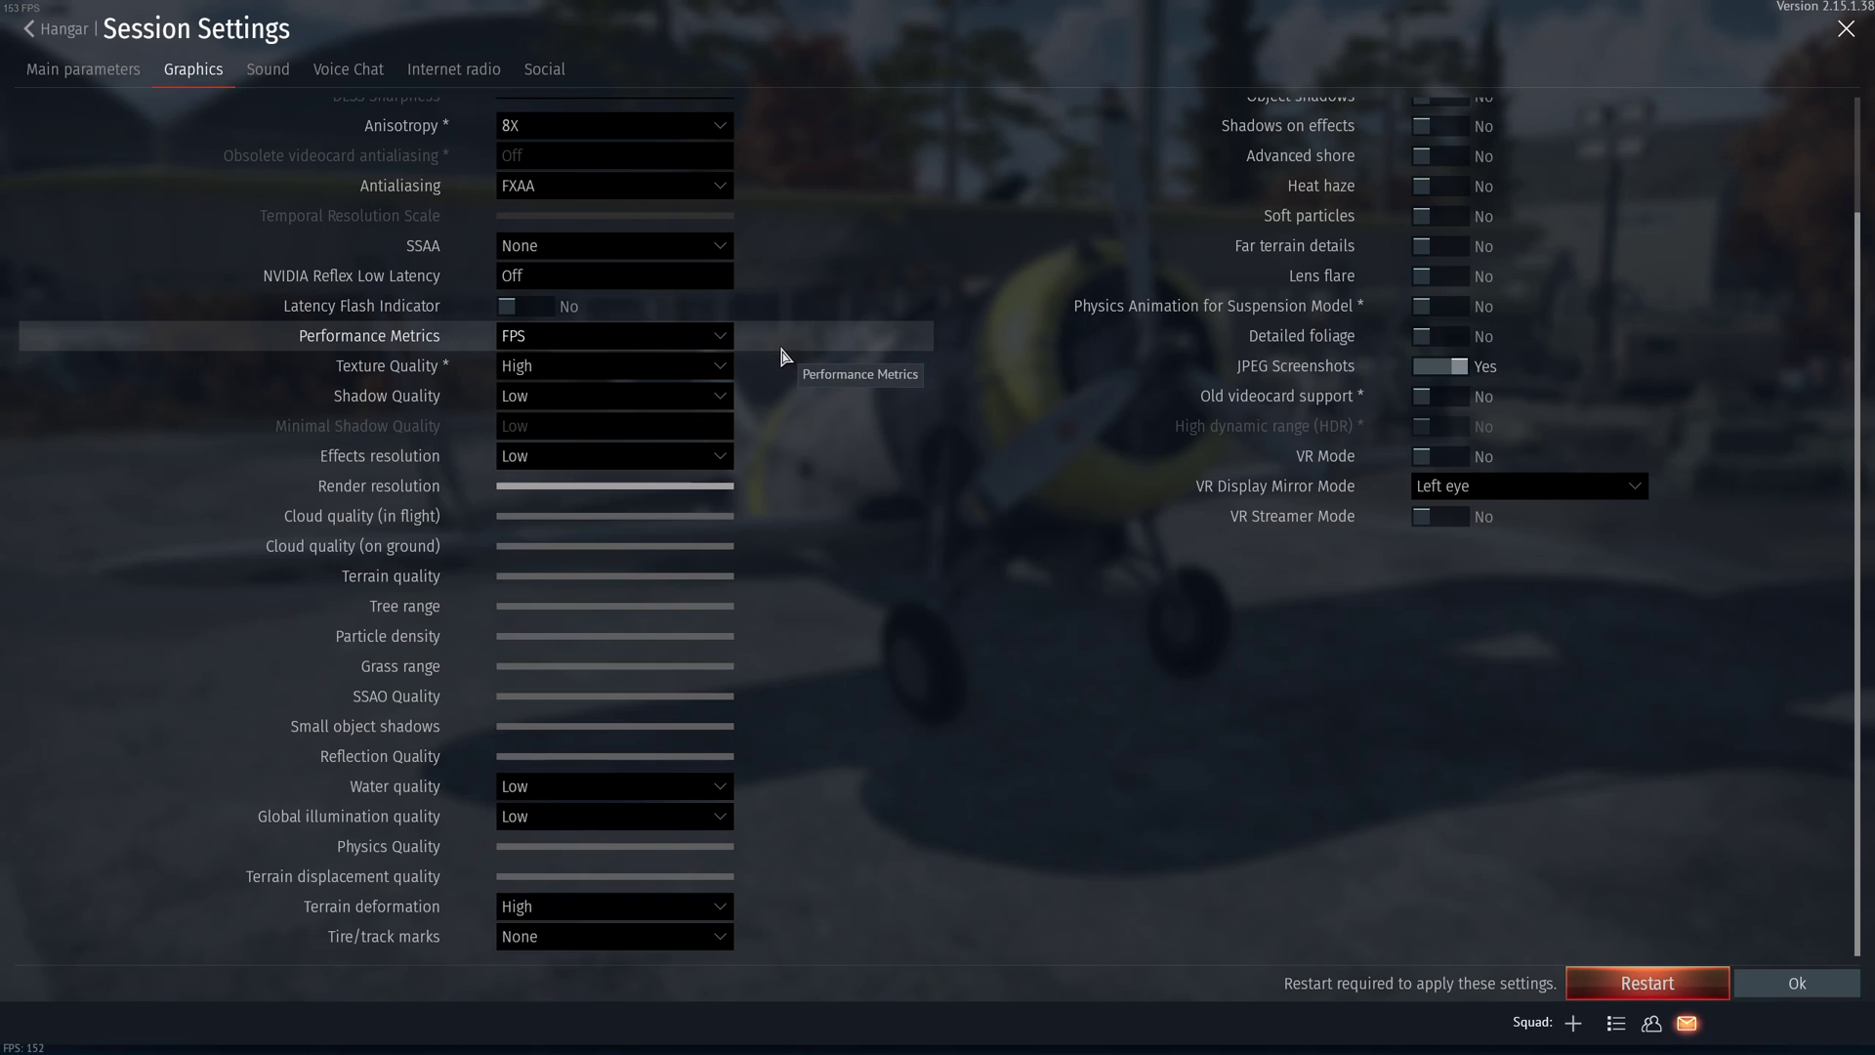
left_click(620, 371)
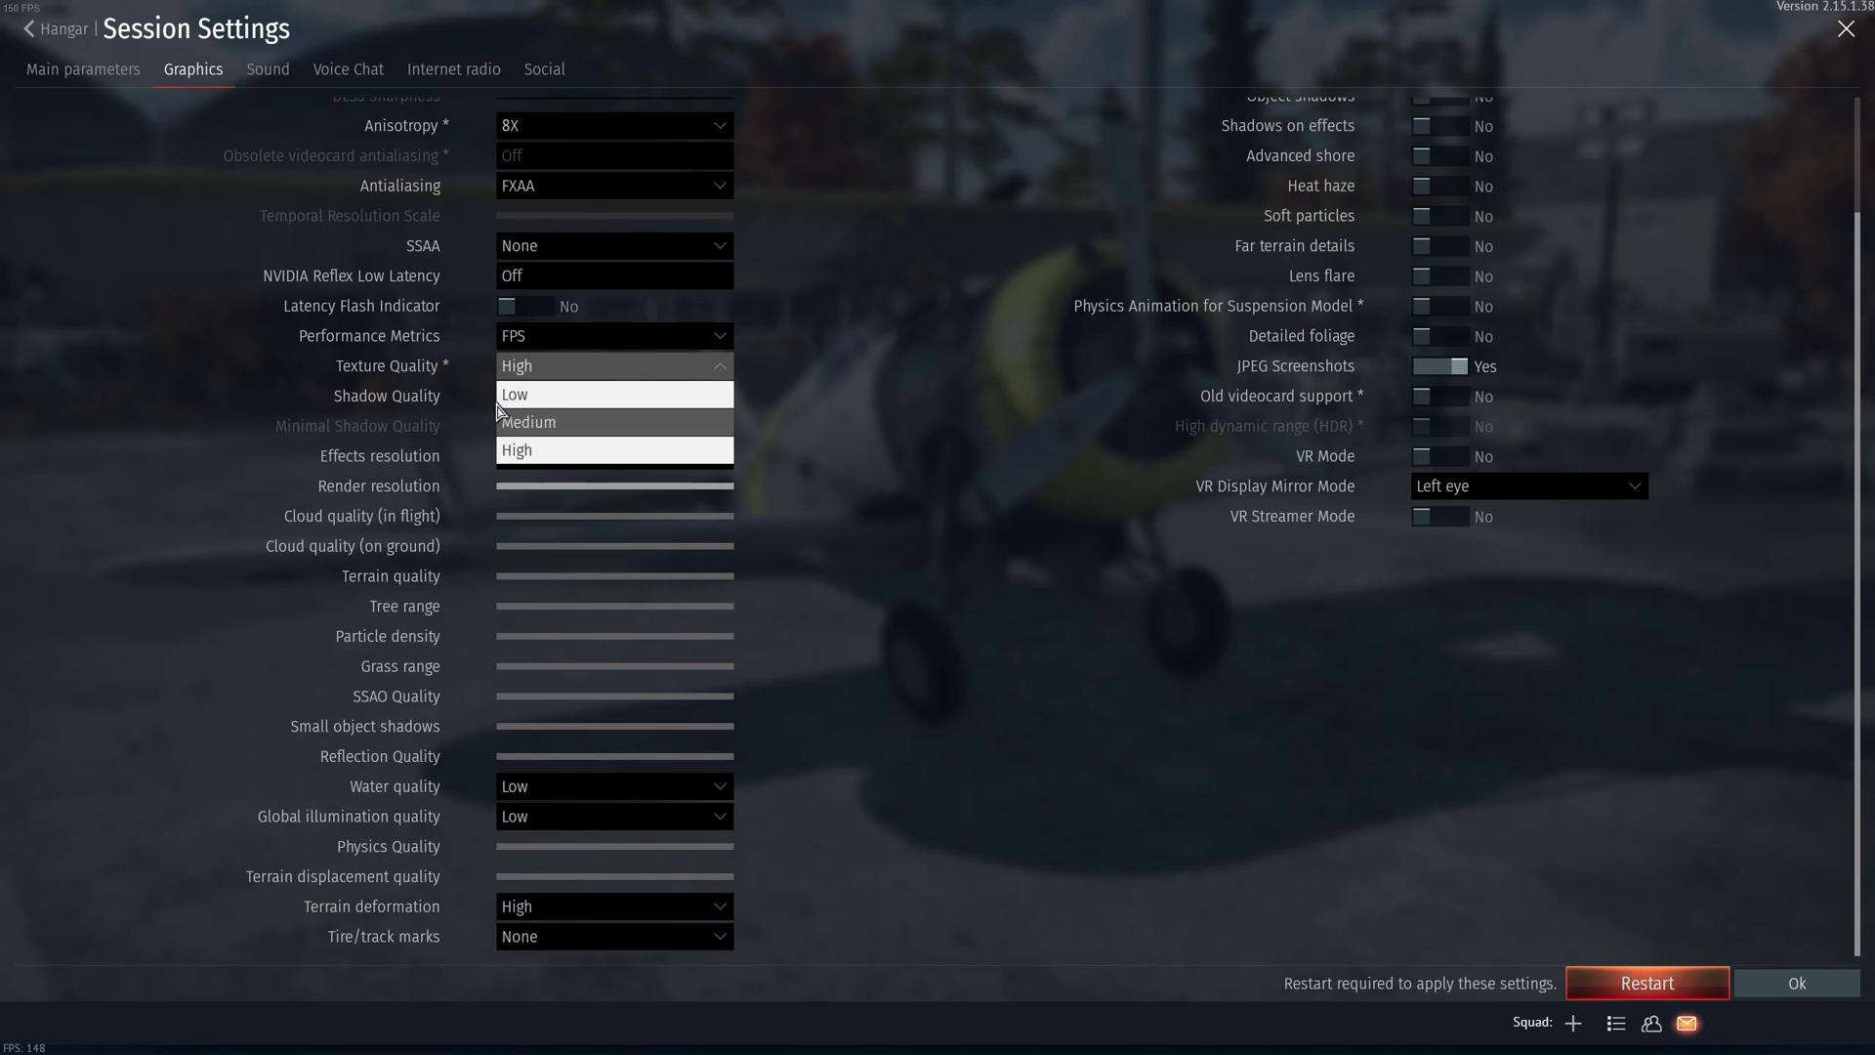
left_click(840, 376)
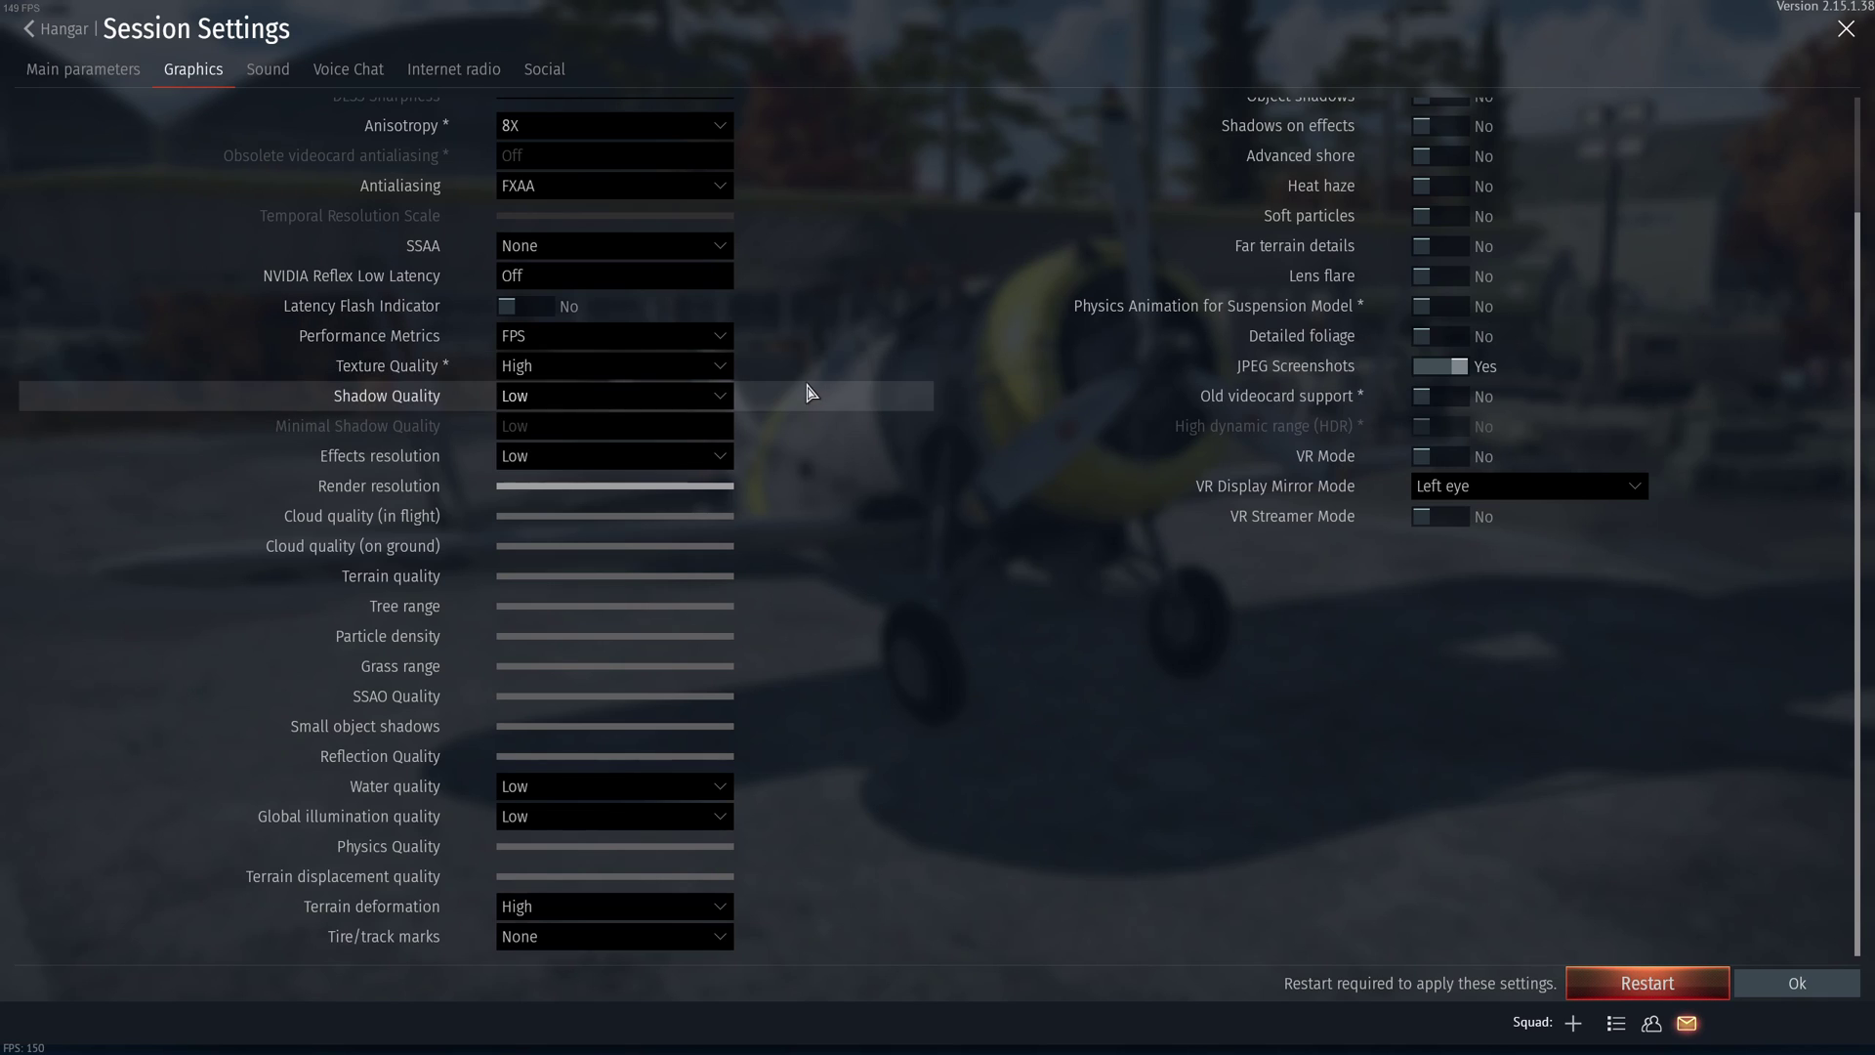
- Review the available shadow quality and effects resolution options, leaving both set to Low
left_click(577, 400)
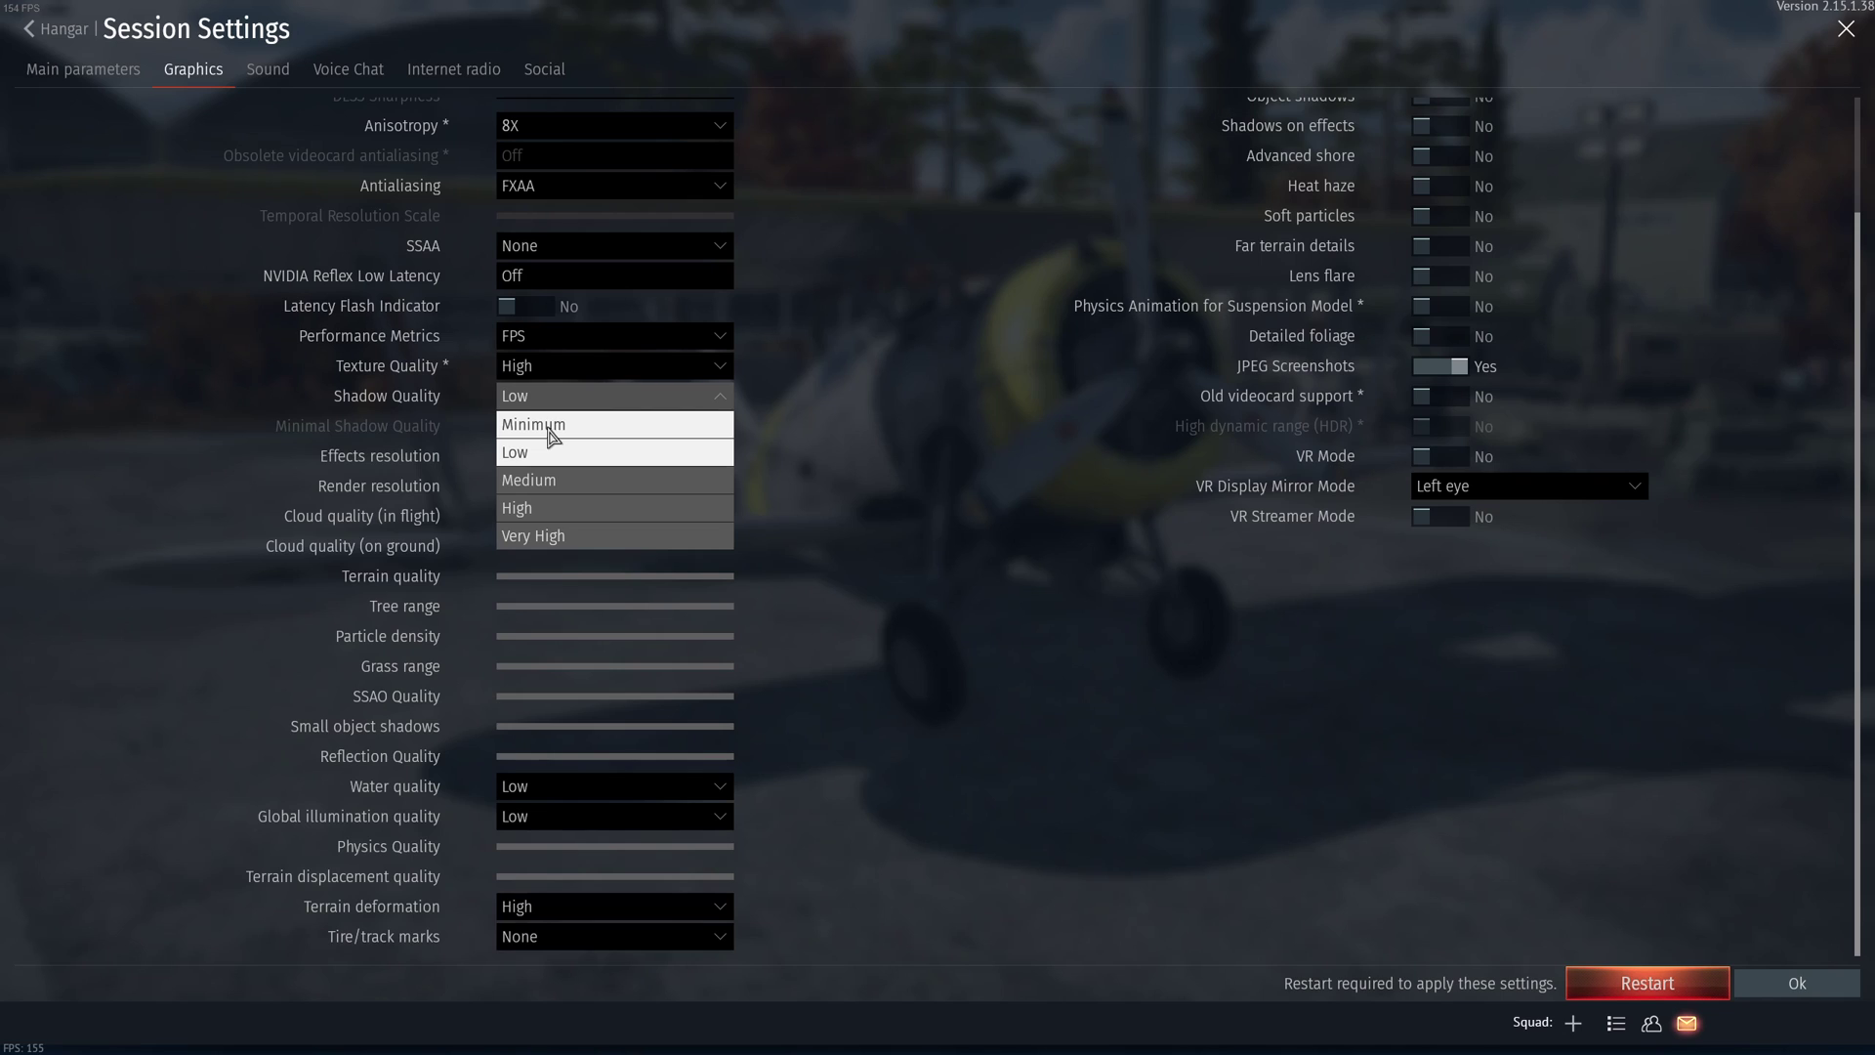
left_click(567, 454)
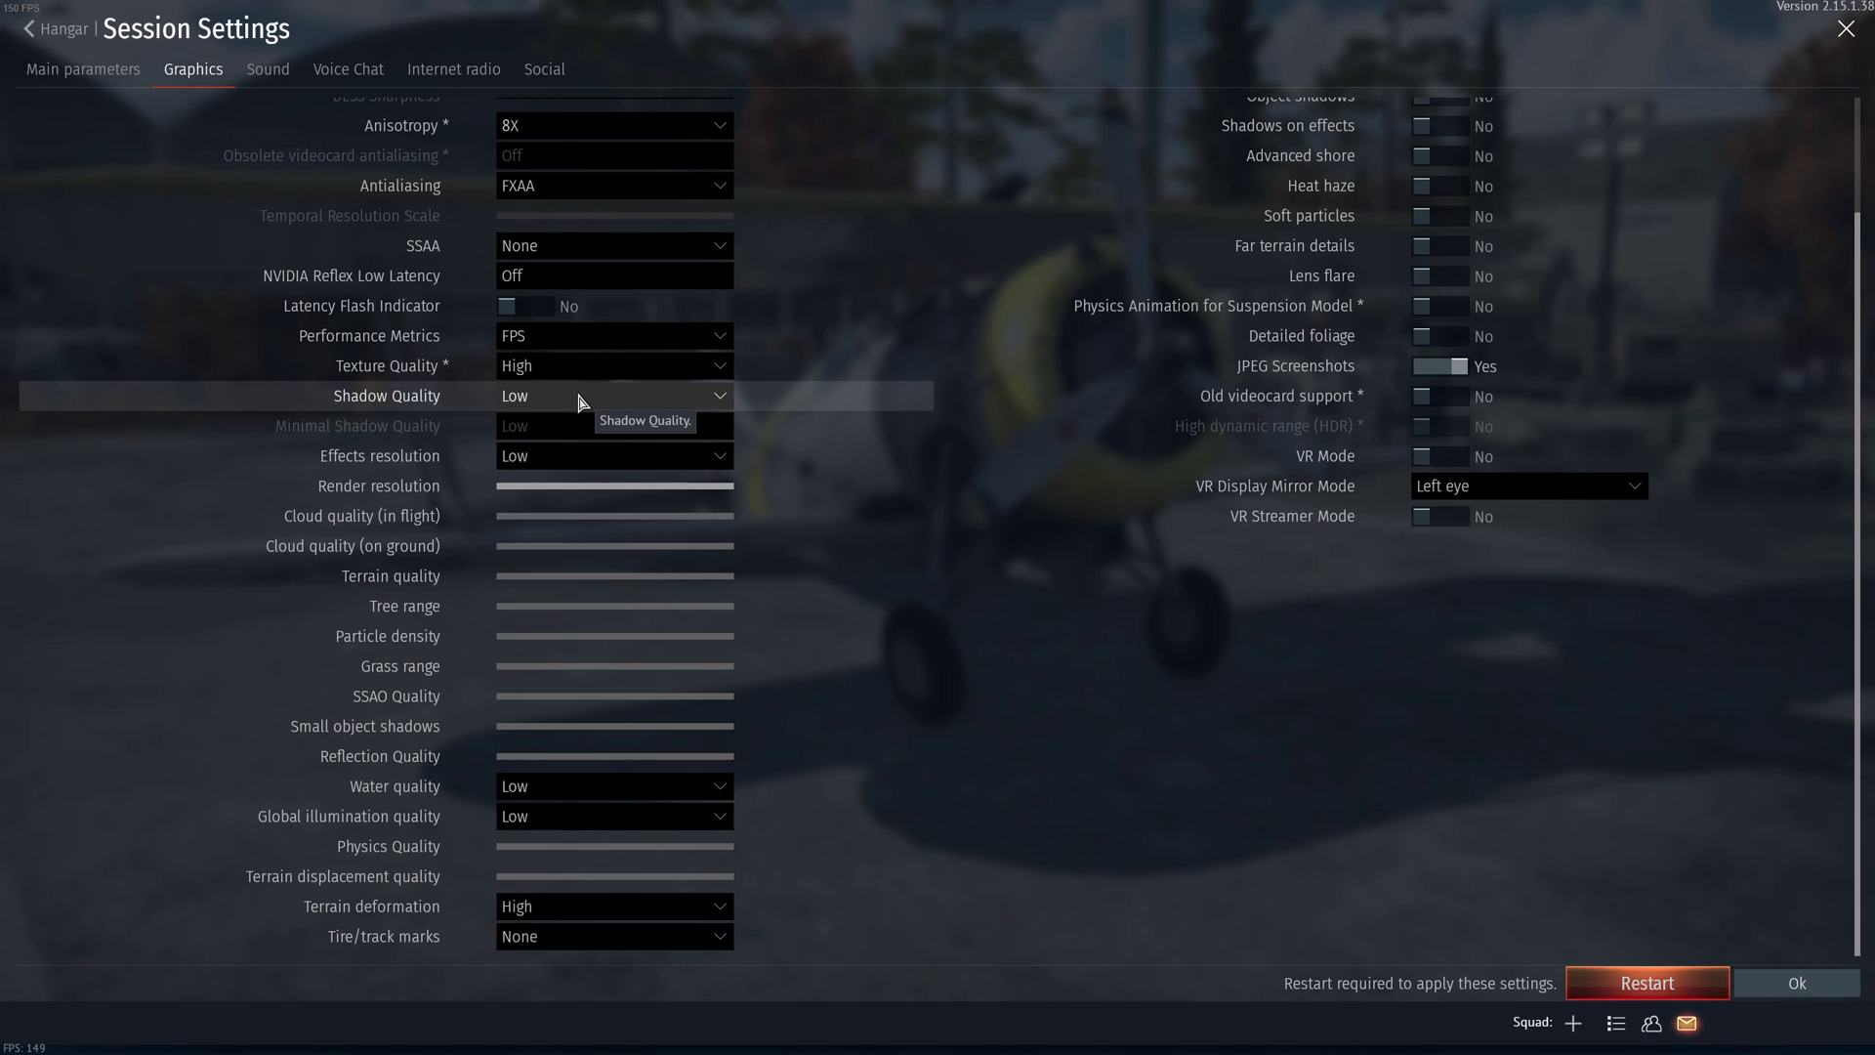
left_click(629, 399)
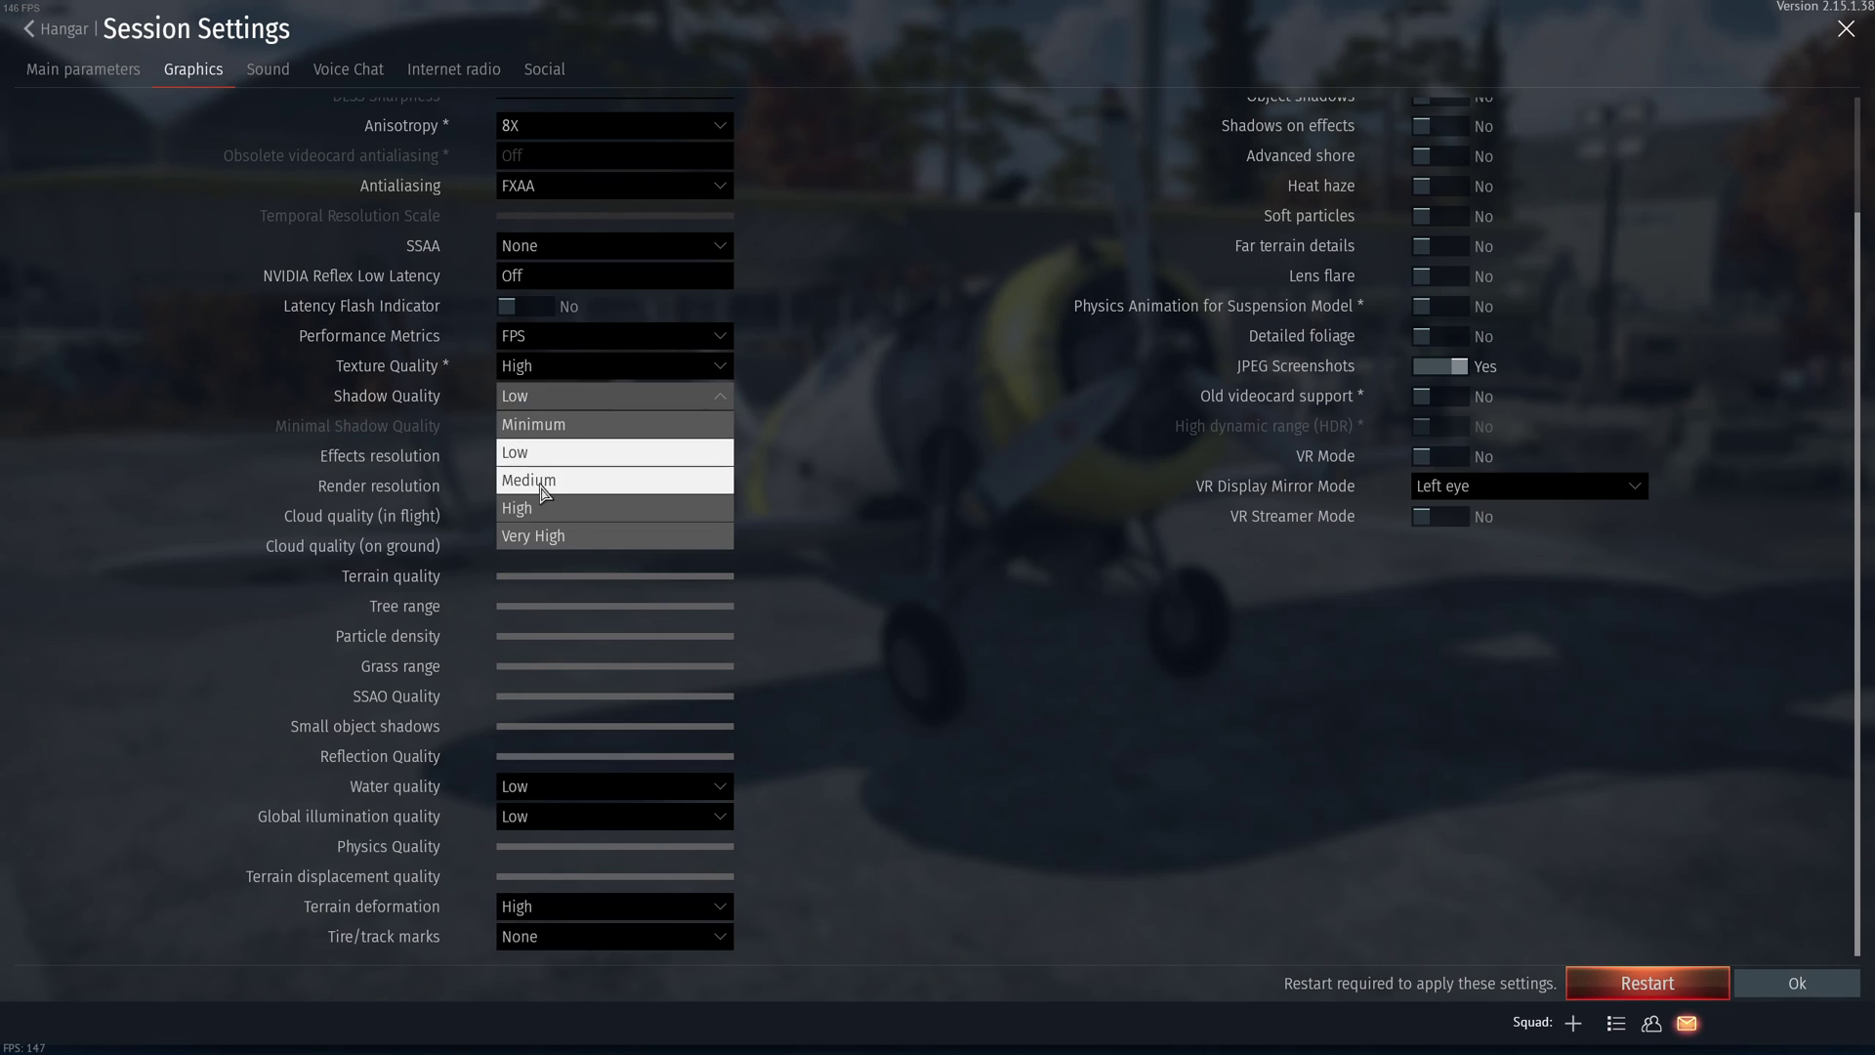
left_click(864, 408)
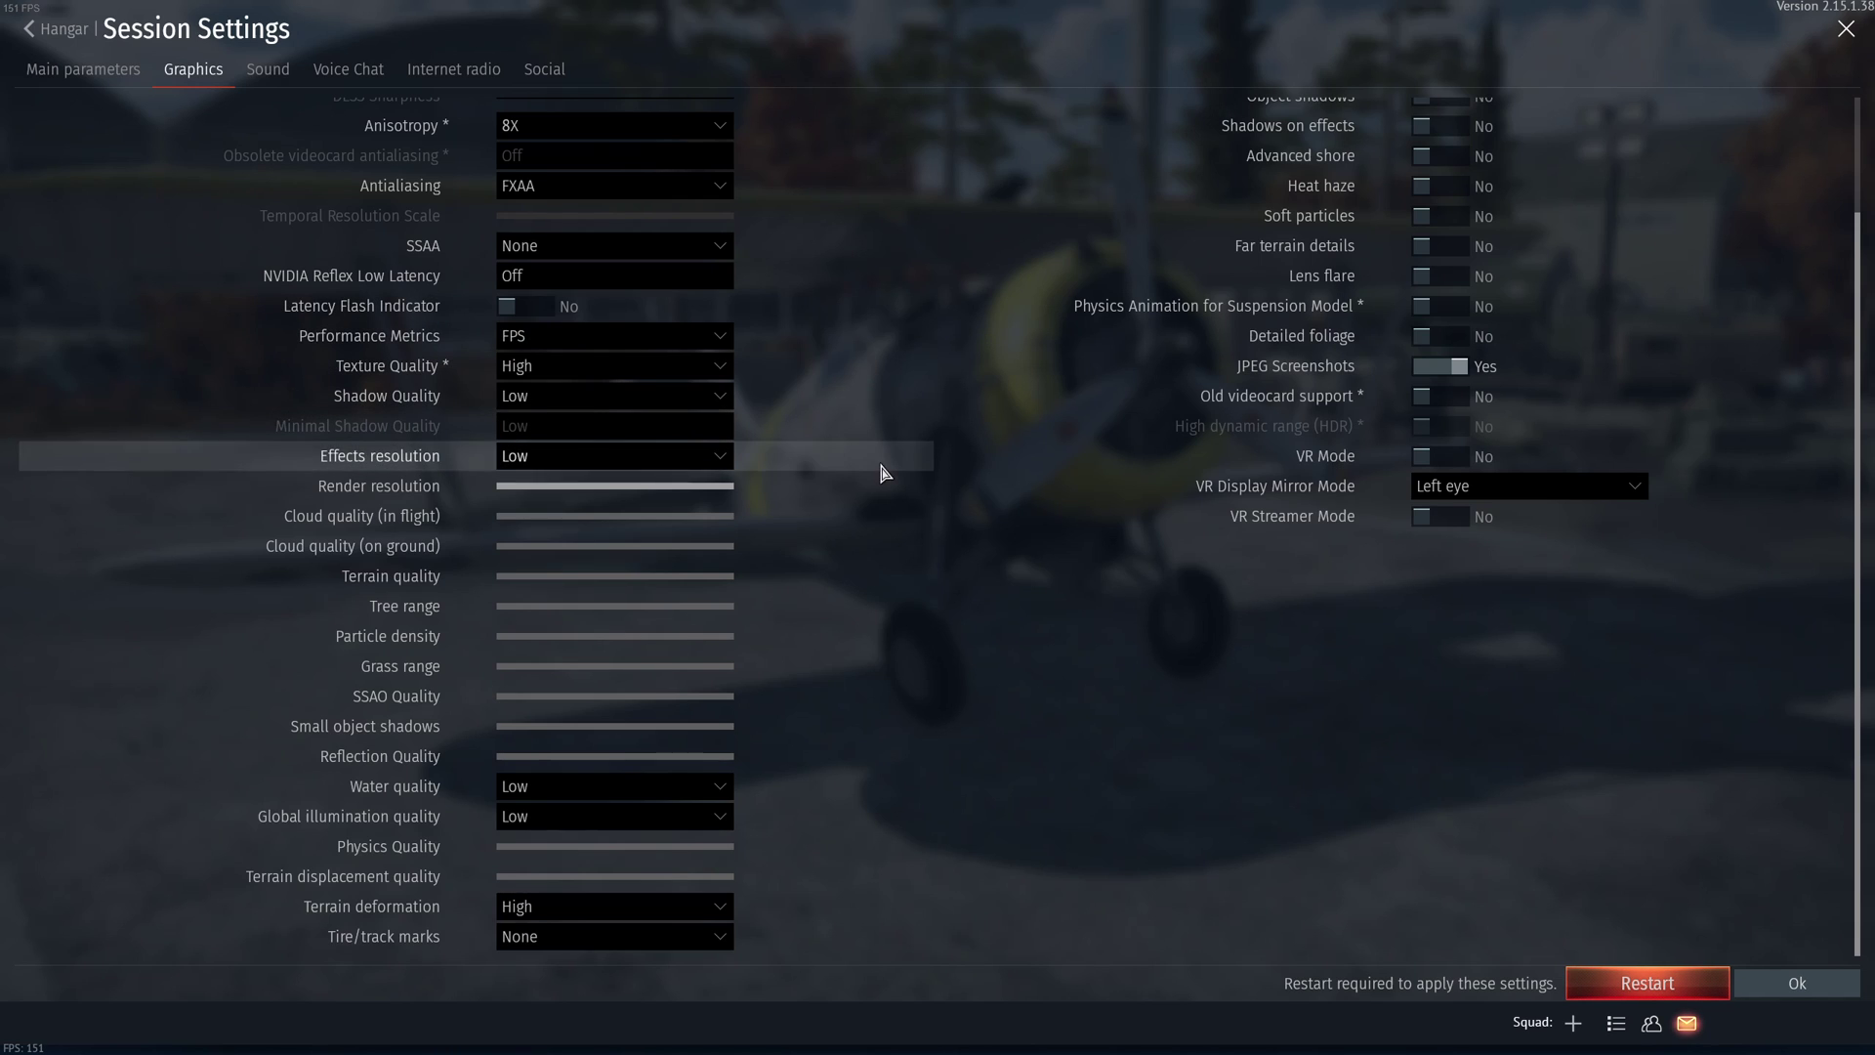
left_click(571, 456)
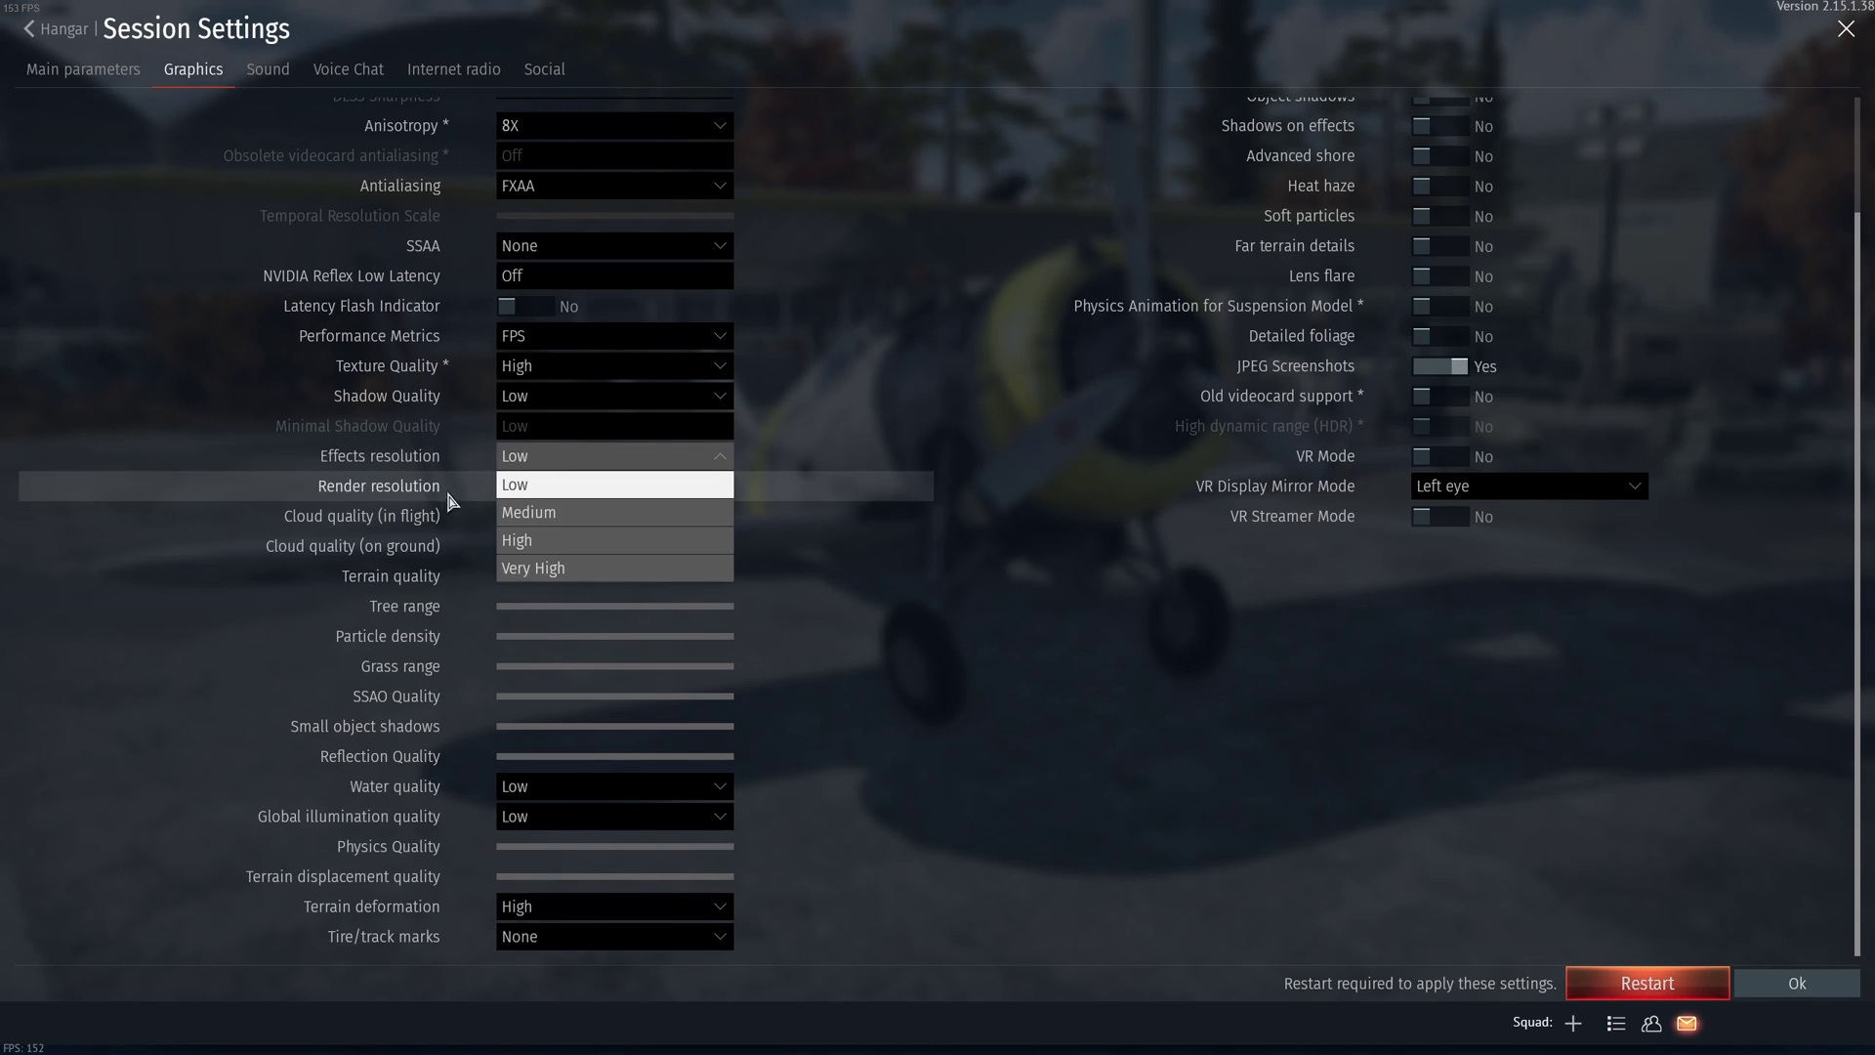
left_click(605, 485)
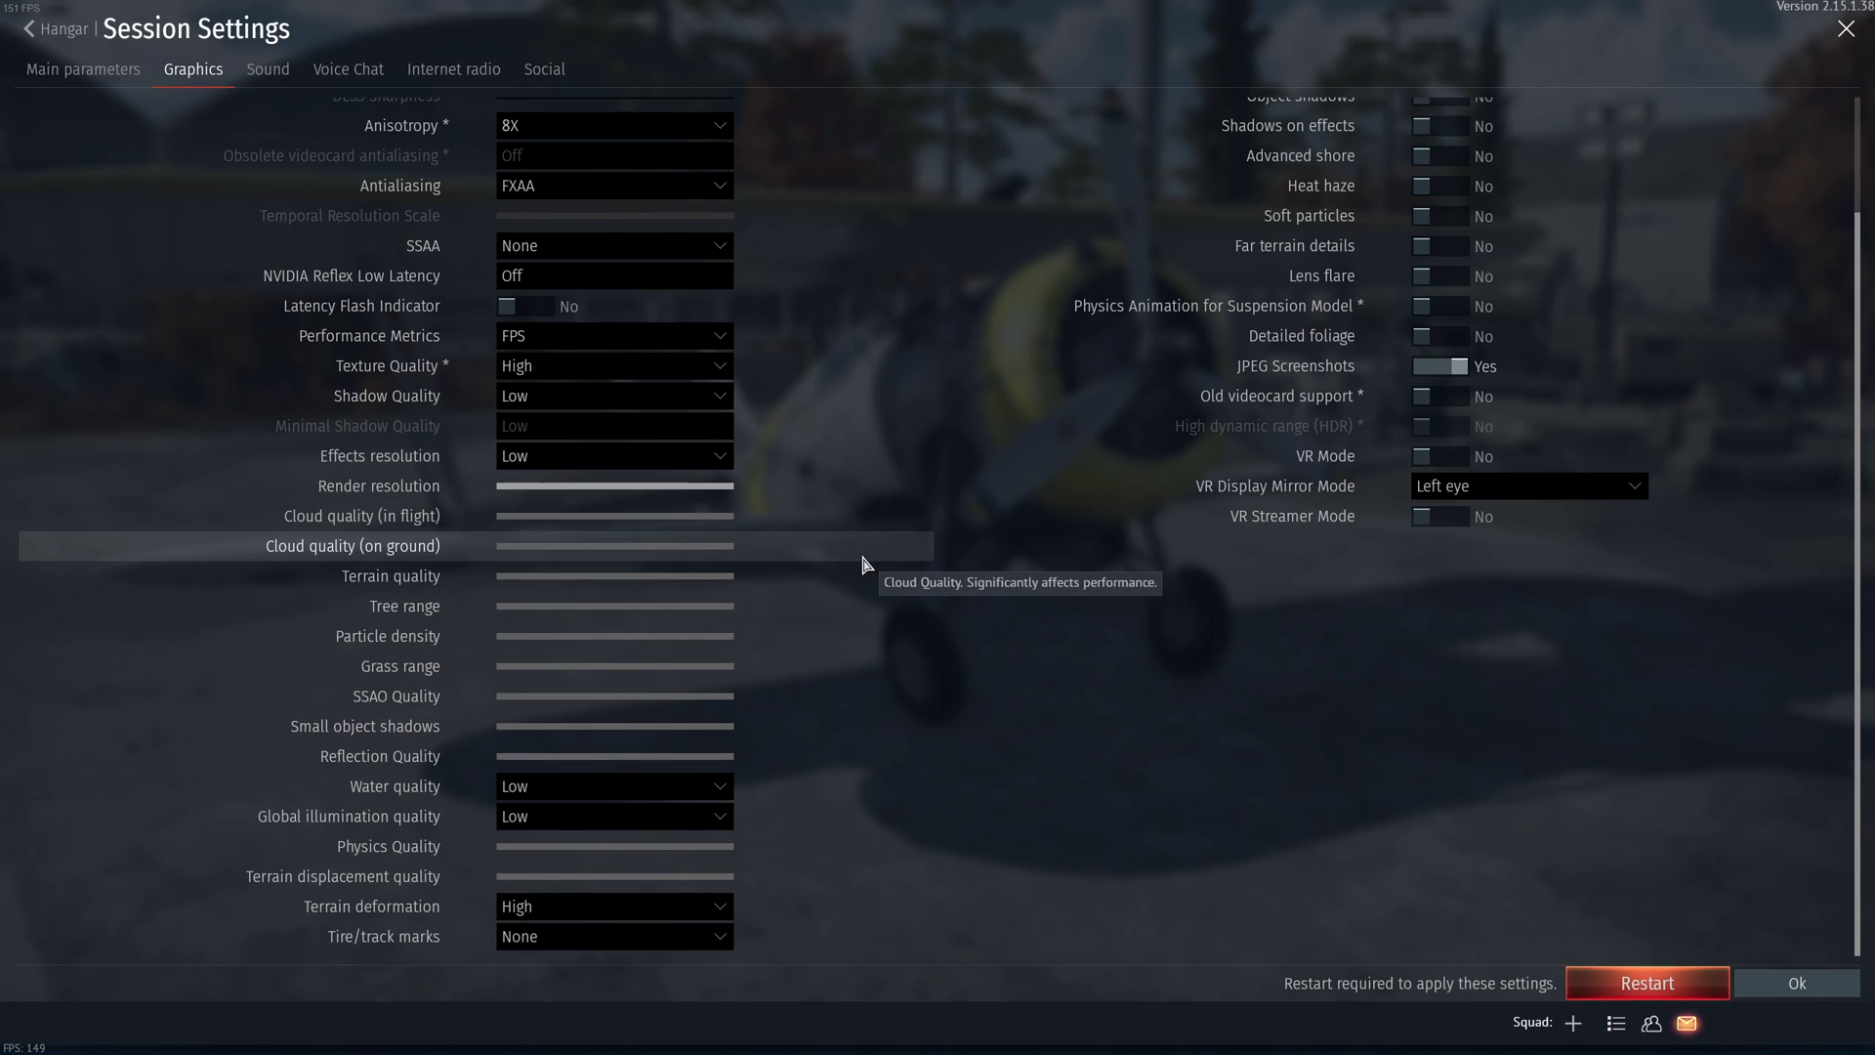
- Examine the remaining quality and range settings, from render resolution and cloud quality through terrain deformation and tire/track marks
scroll(869, 559, "up", 2)
scroll(857, 449, "down", 2)
scroll(847, 317, "up", 2)
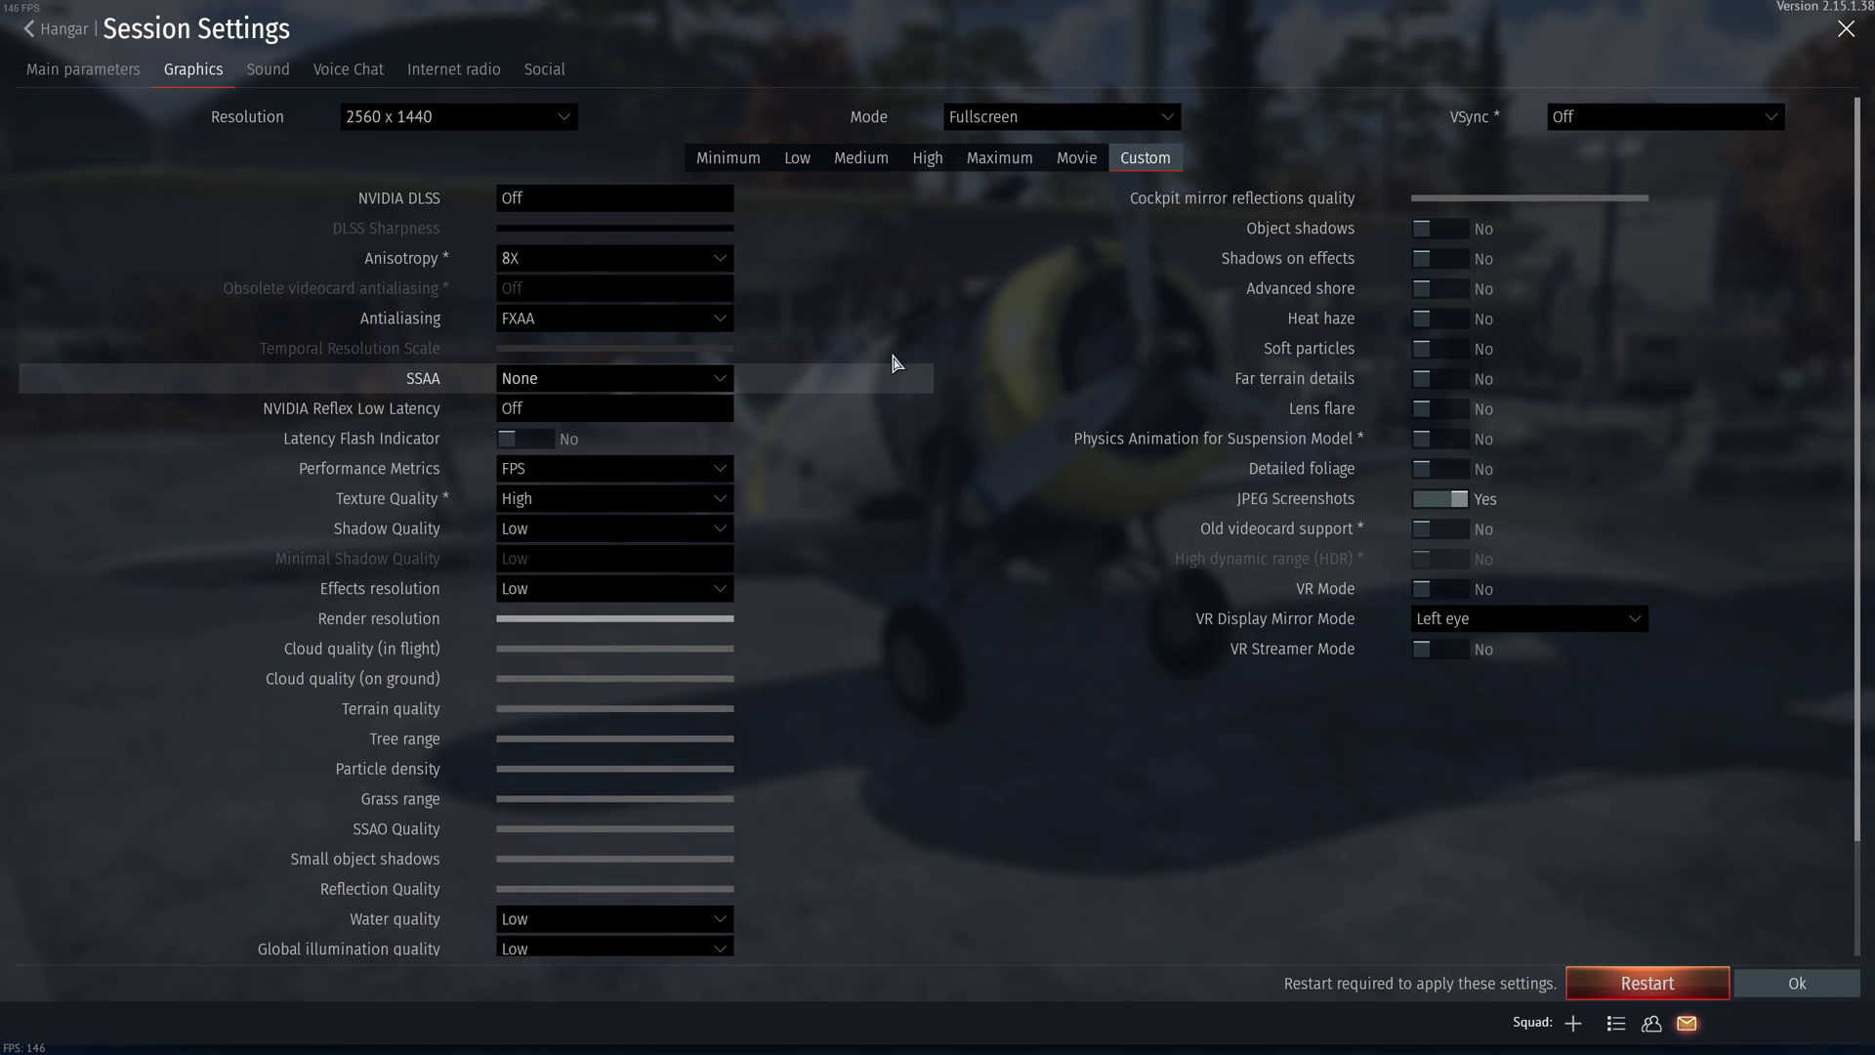
scroll(850, 332, "down", 1)
scroll(908, 527, "down", 1)
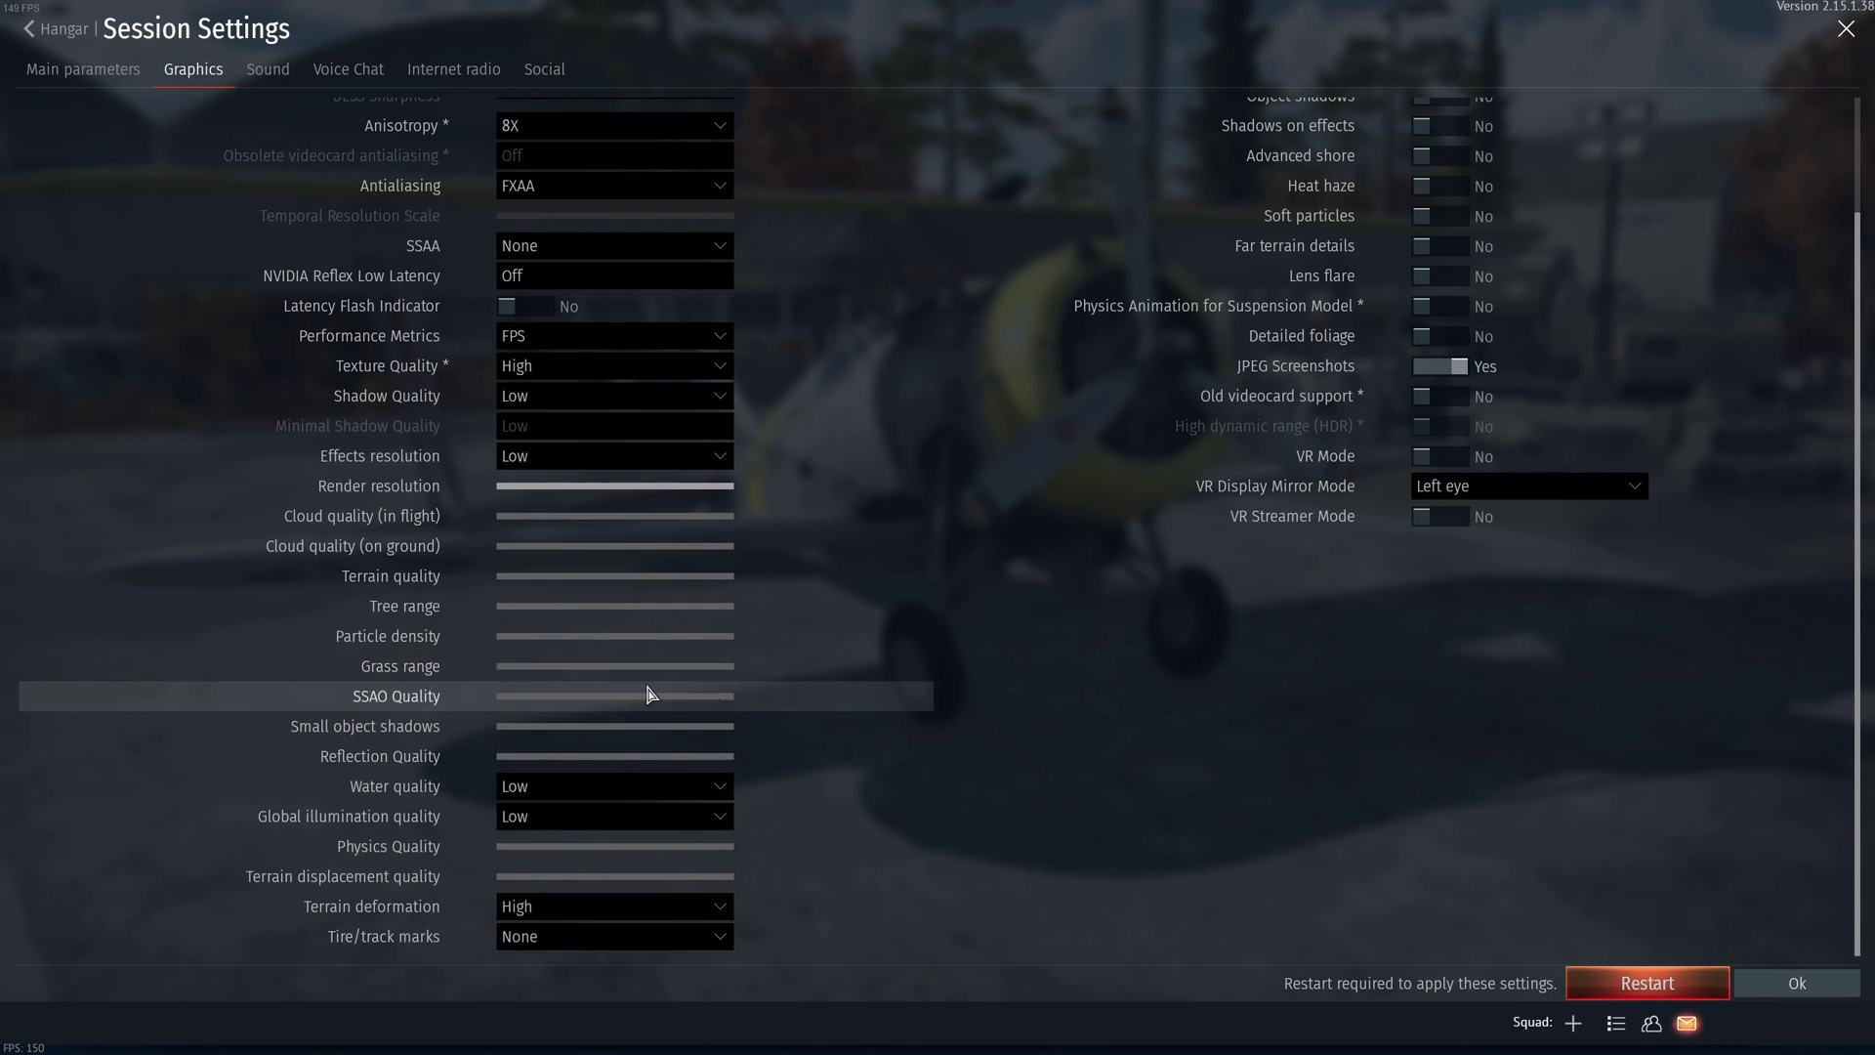
left_click(710, 605)
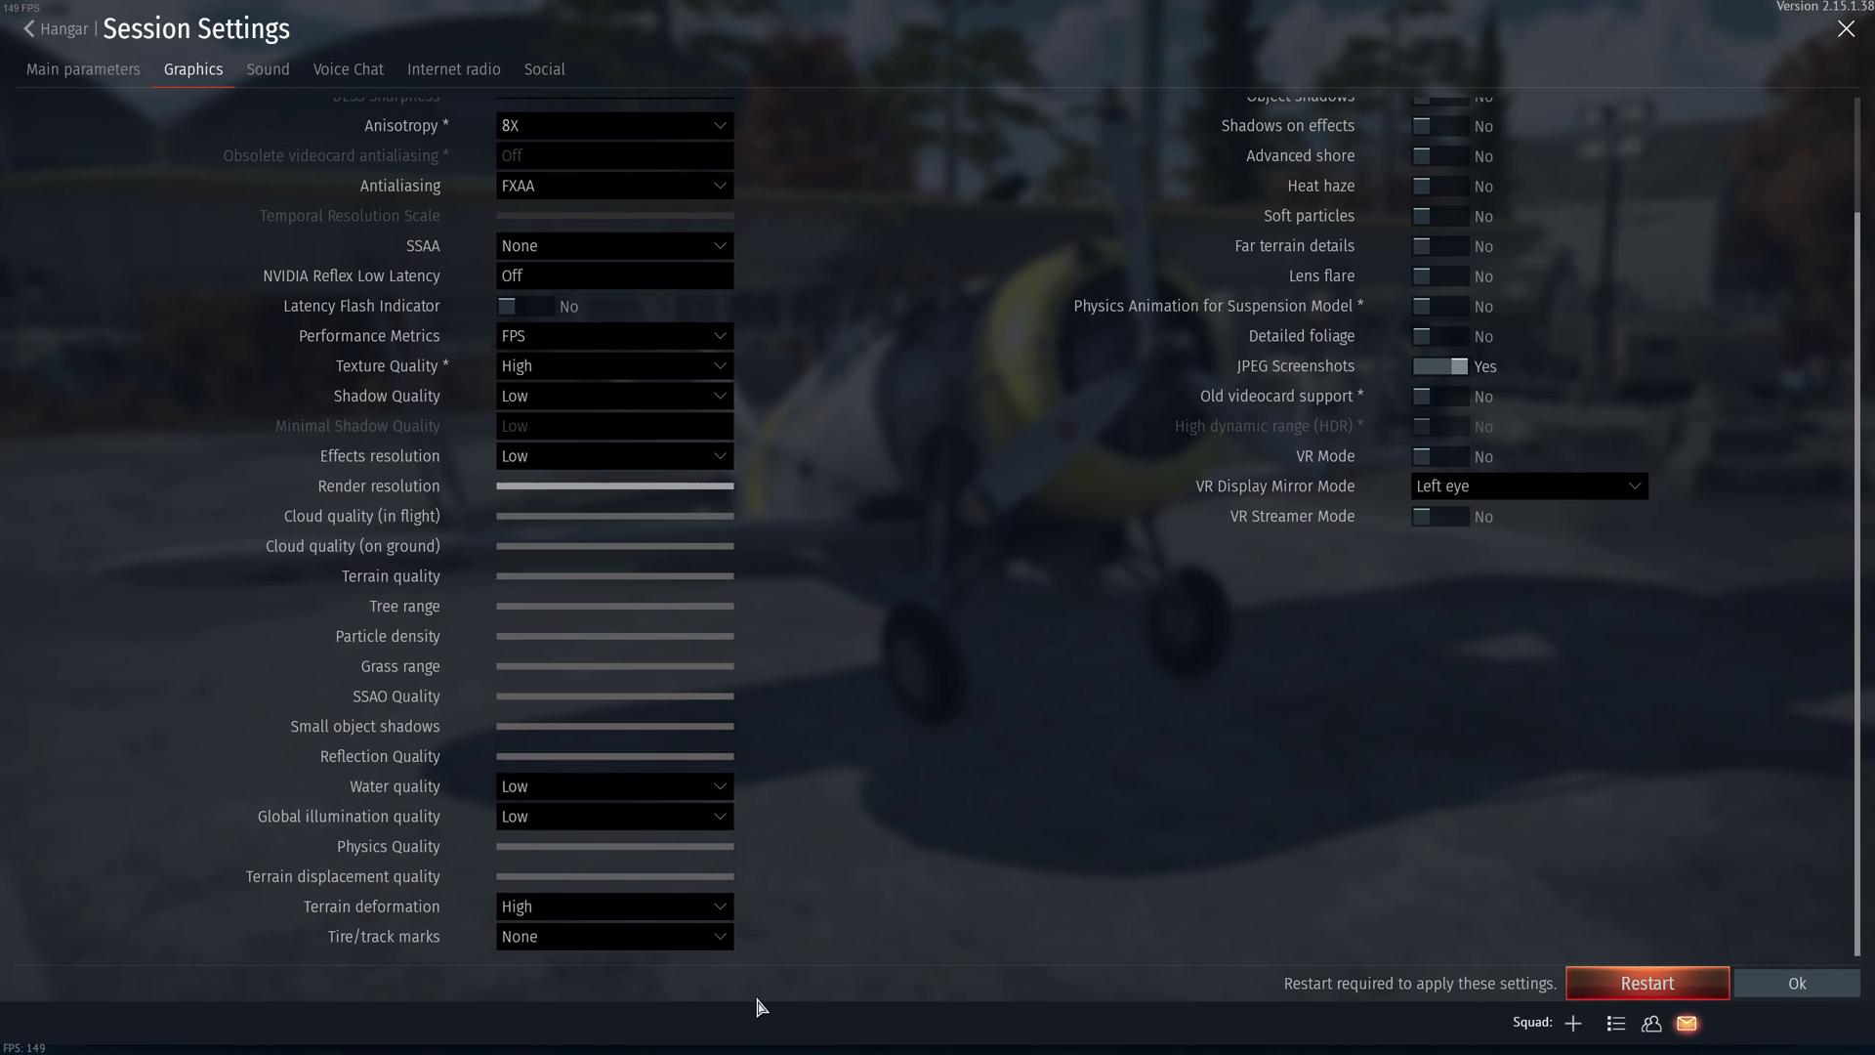
- Try a higher cockpit mirror reflections quality, and return it to the minimum
scroll(858, 795, "up", 3)
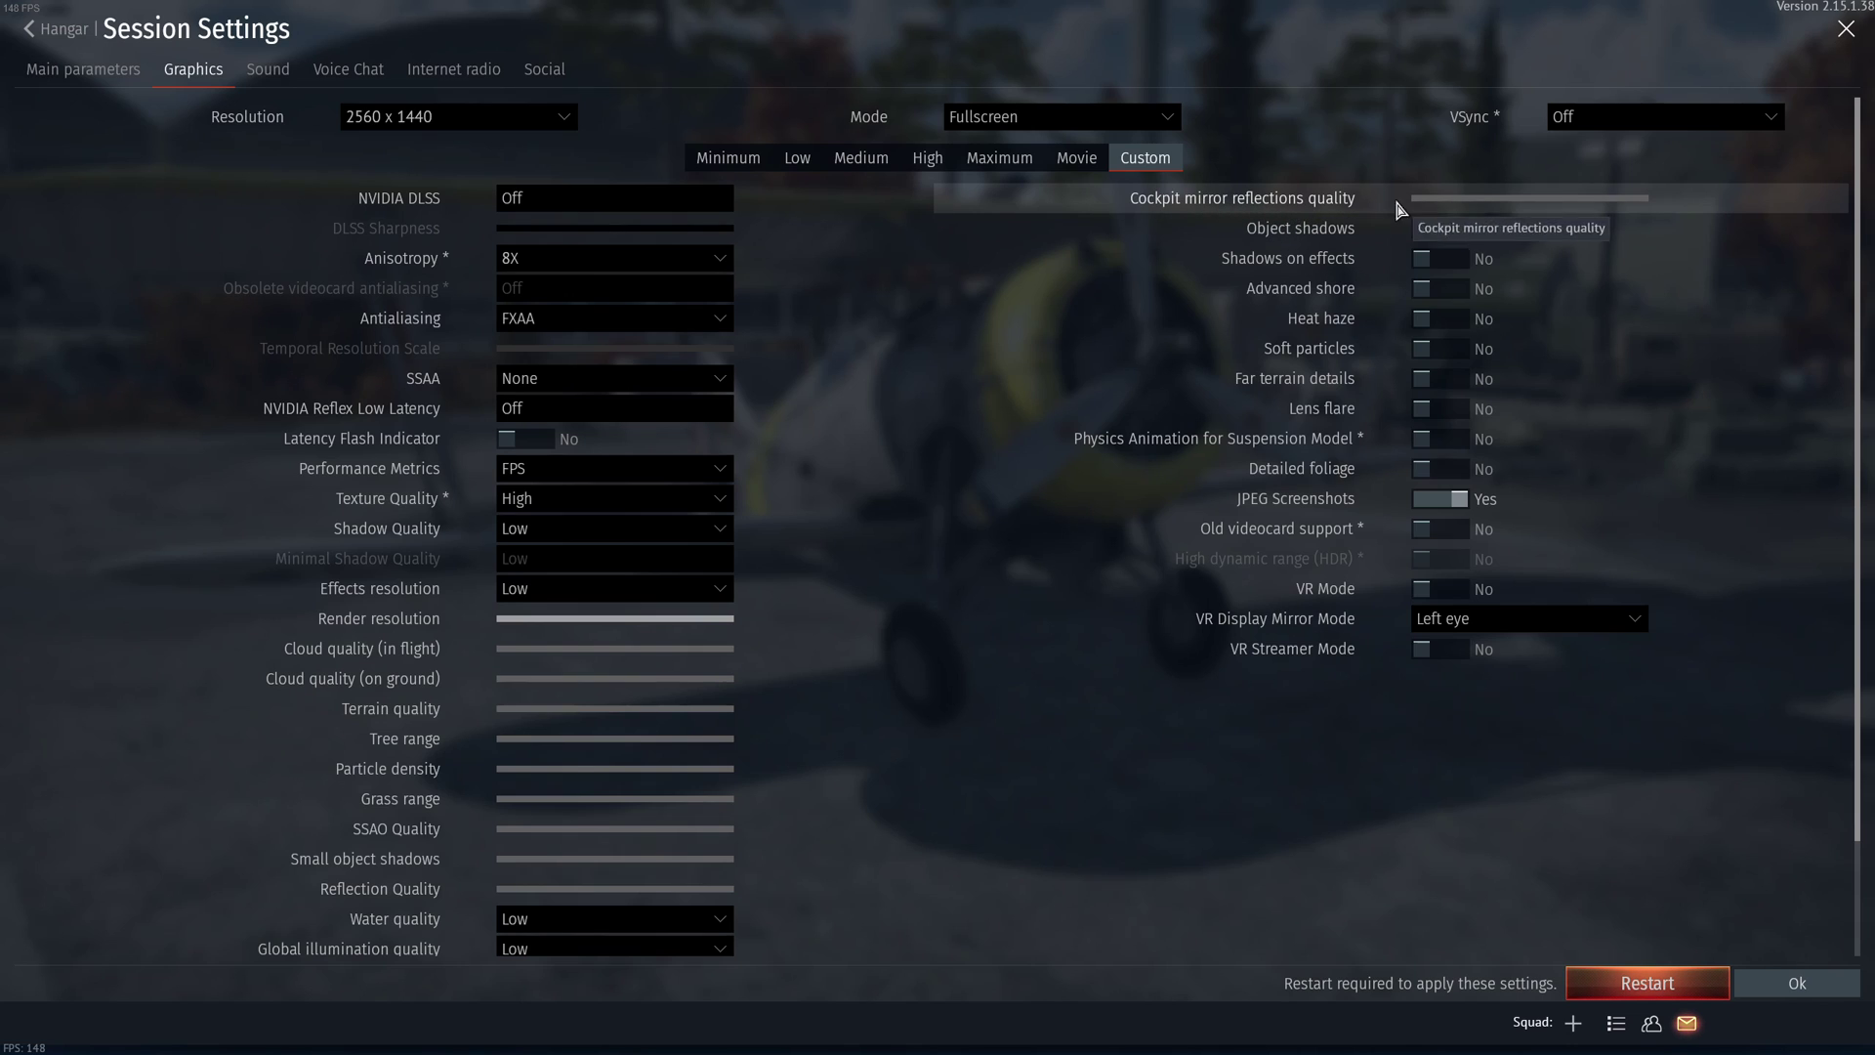
left_click_drag(1511, 200, 1501, 200)
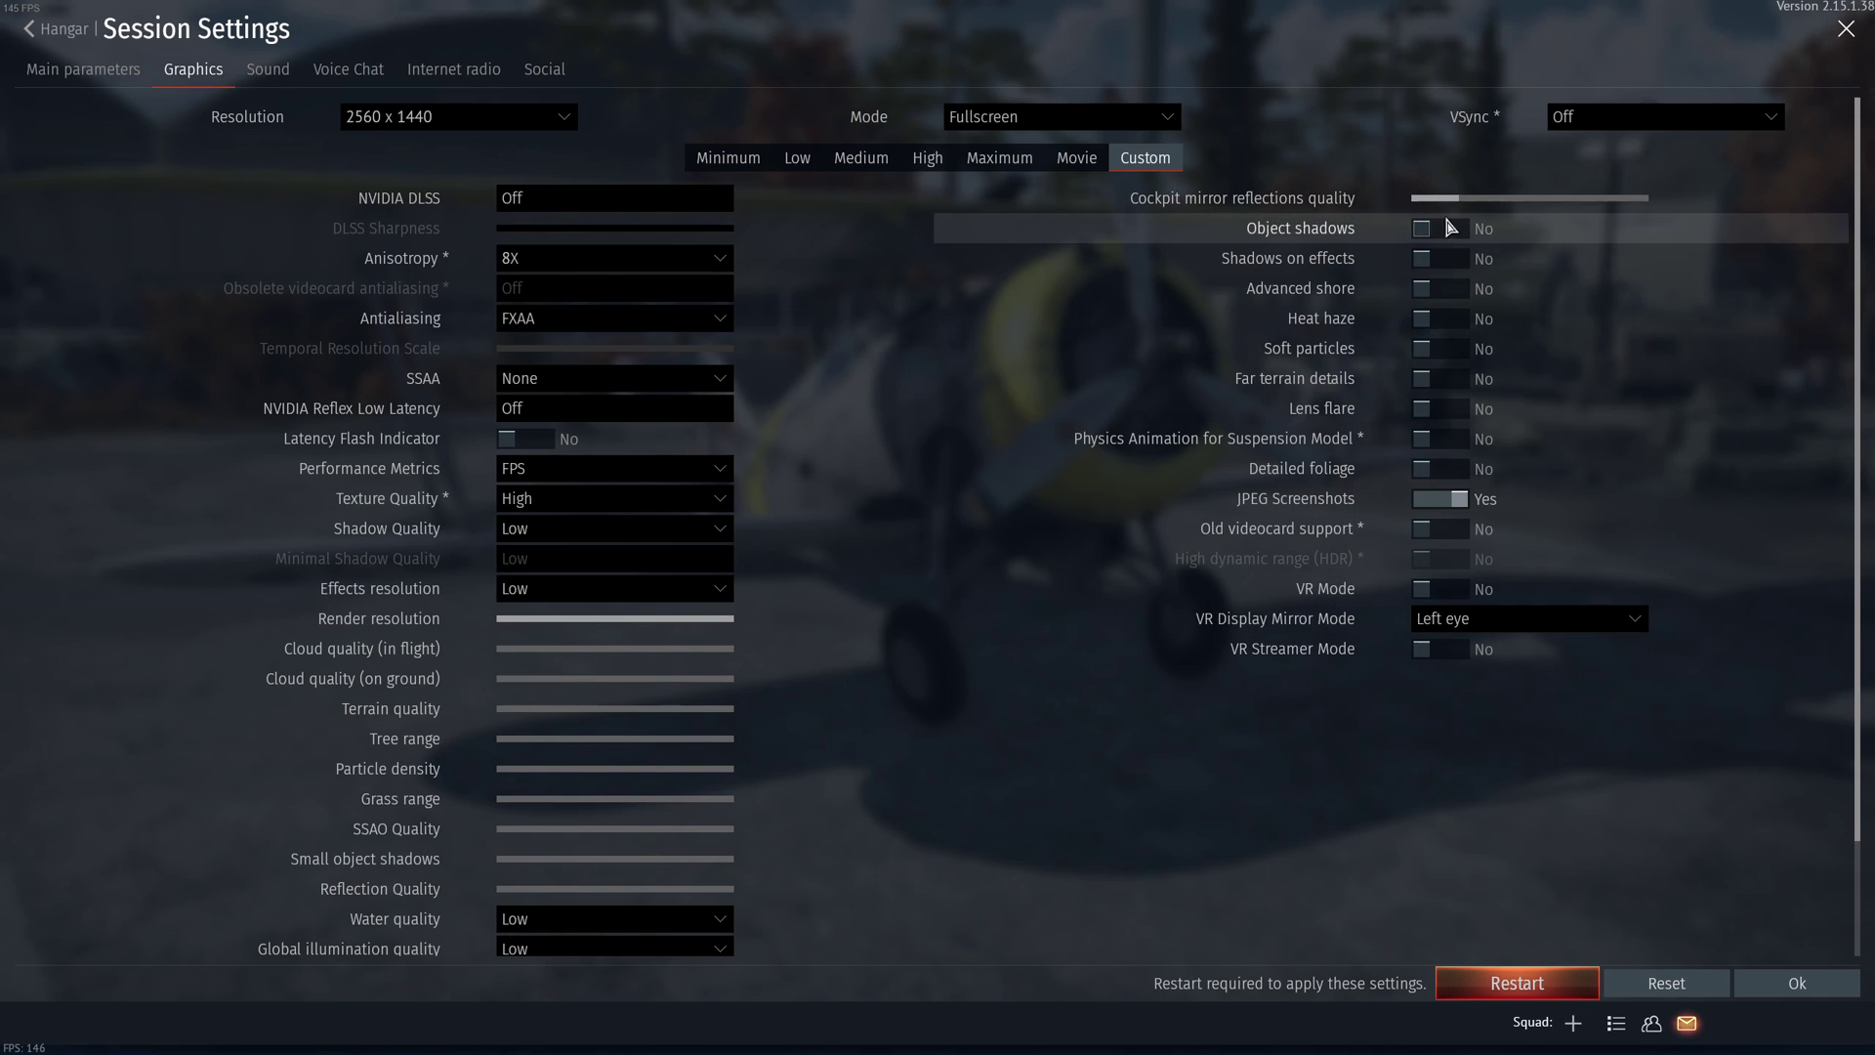
left_click_drag(1455, 197, 1411, 197)
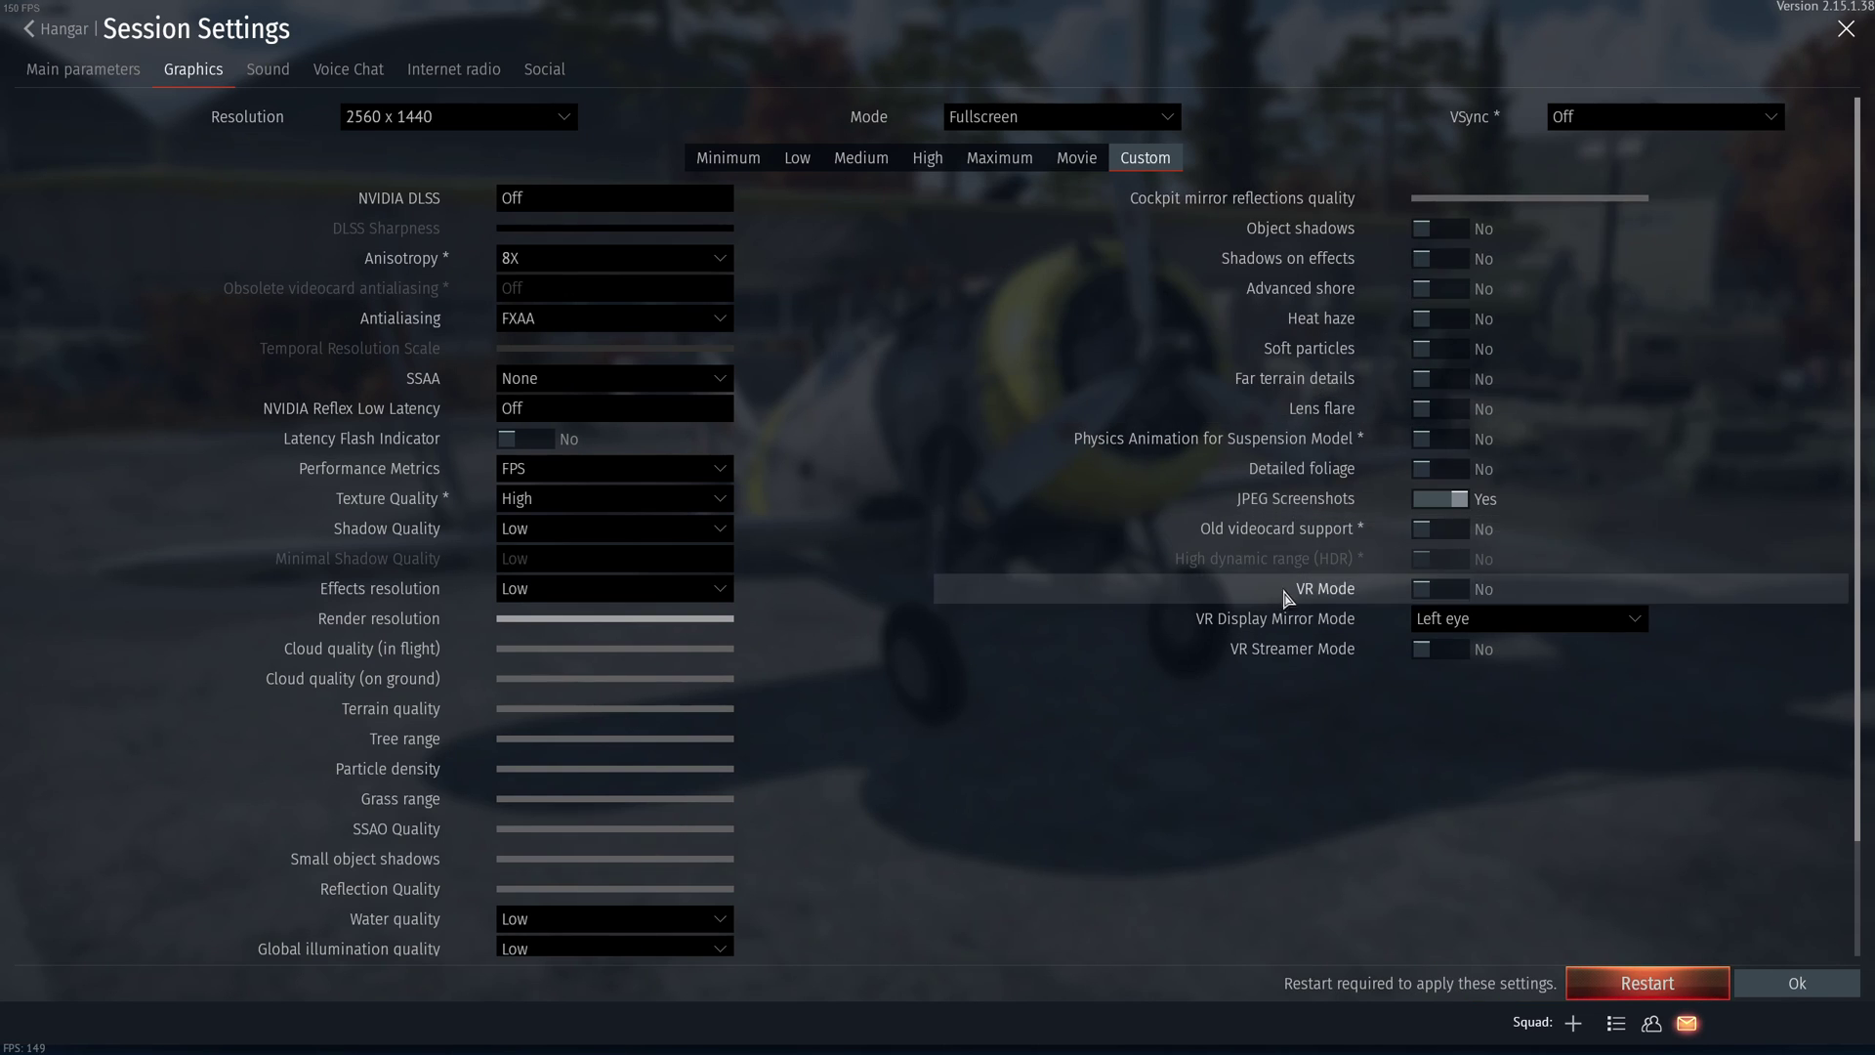